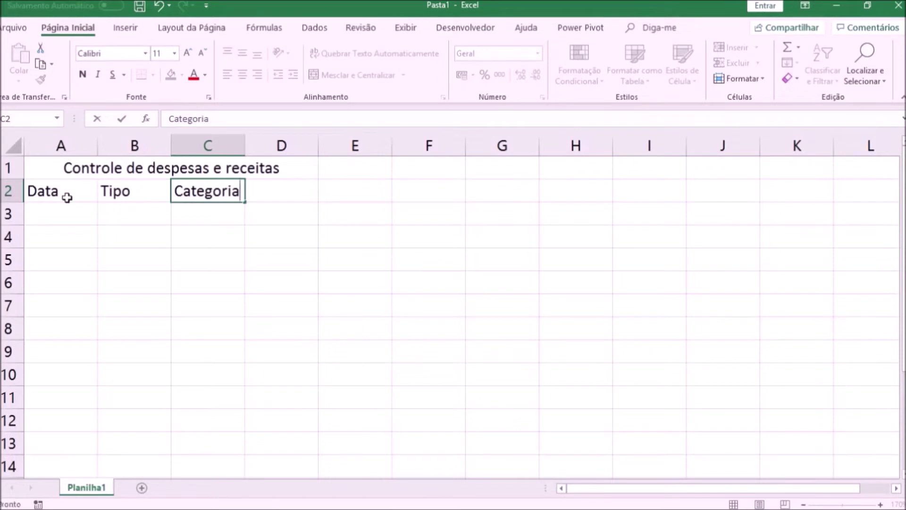
Enter the header Valor in cell D2 and rename the worksheet Controle
{"action": "type", "text": "Valor"}
{"action": "key", "text": "Return"}
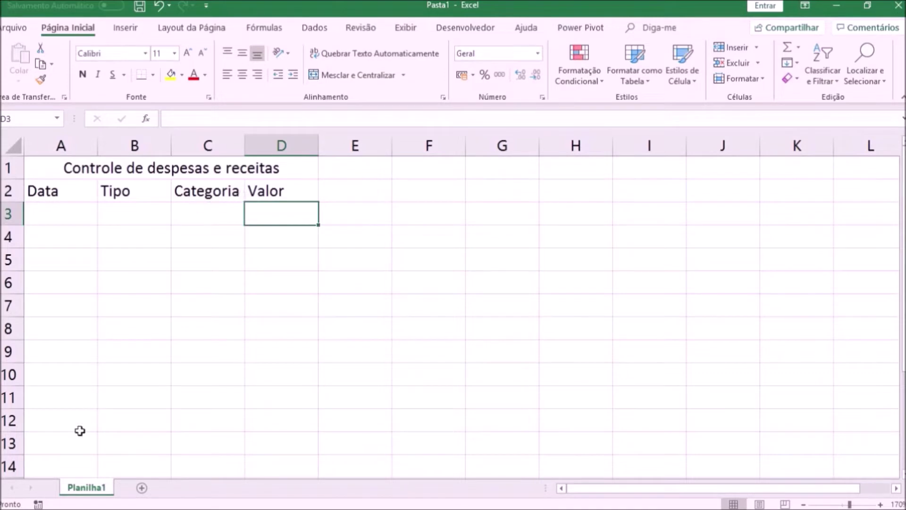
{"action": "double_click", "coordinate": [91, 488]}
{"action": "type", "text": "Controle"}
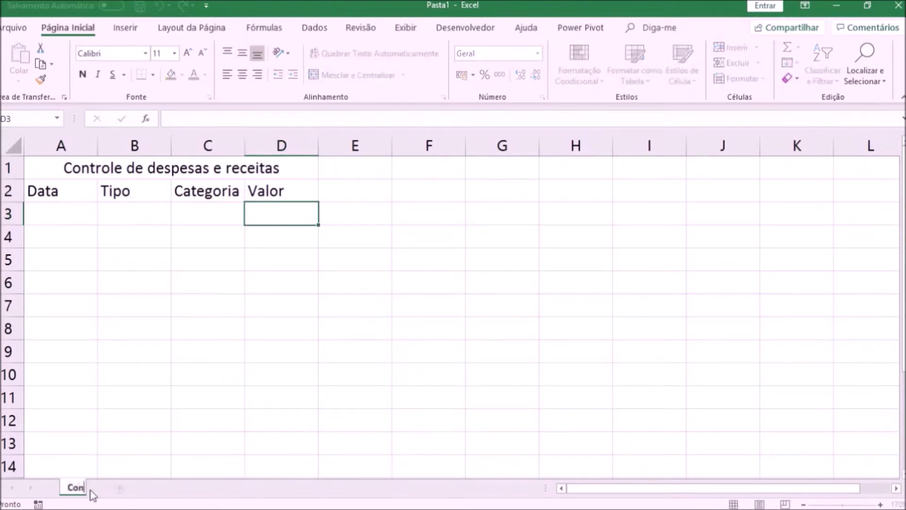
{"action": "key", "text": "Return"}
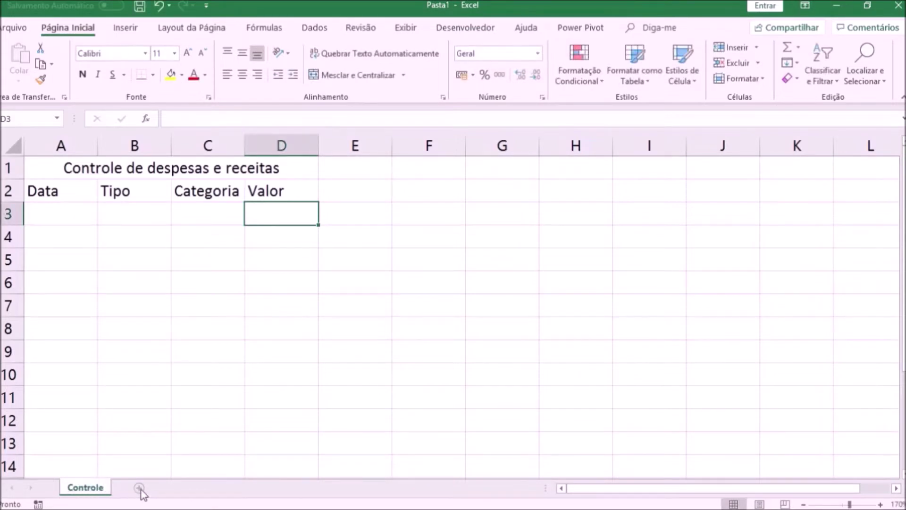
Add a second worksheet to the workbook and name it Listas
{"action": "left_click", "coordinate": [139, 487]}
{"action": "double_click", "coordinate": [139, 487]}
{"action": "type", "text": "Listas"}
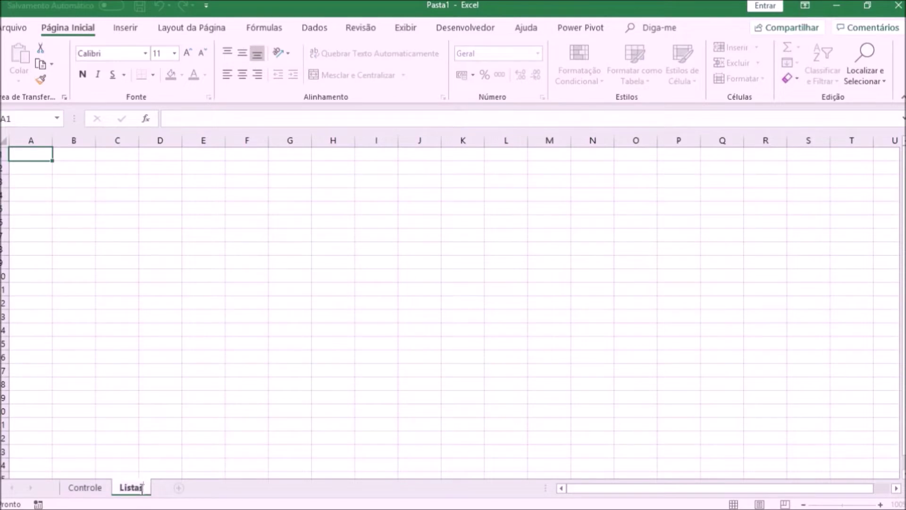
{"action": "key", "text": "Return"}
{"action": "left_click", "coordinate": [881, 504]}
{"action": "left_click", "coordinate": [881, 504]}
{"action": "left_click", "coordinate": [881, 504]}
{"action": "left_click", "coordinate": [881, 504]}
{"action": "left_click", "coordinate": [881, 504]}
{"action": "left_click", "coordinate": [881, 504]}
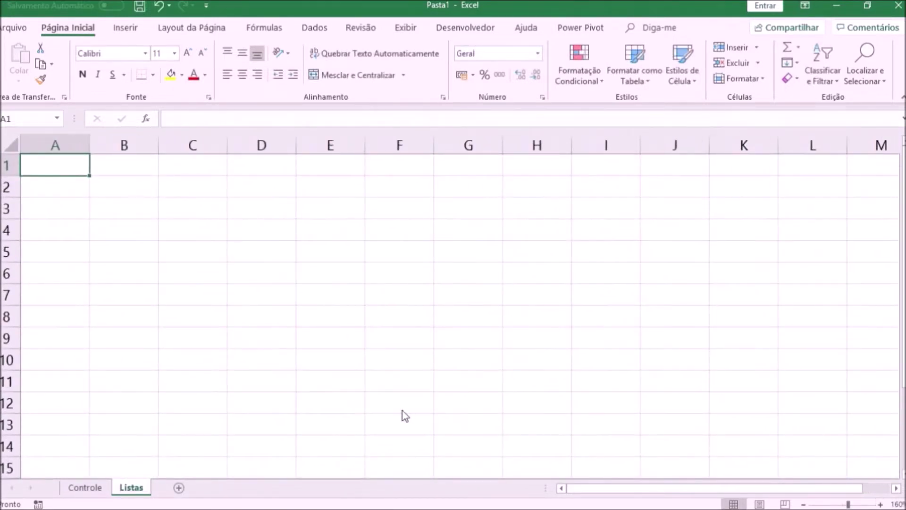
{"action": "left_click", "coordinate": [91, 491]}
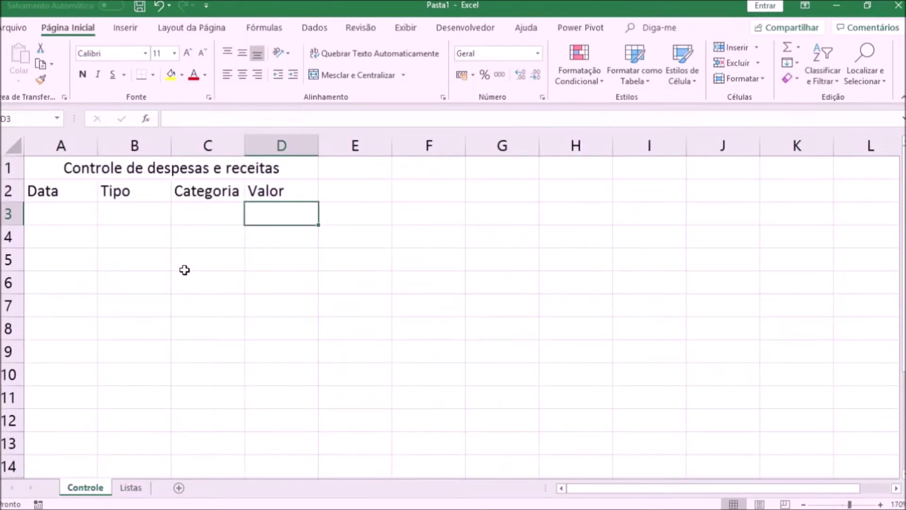
{"action": "left_click", "coordinate": [69, 214]}
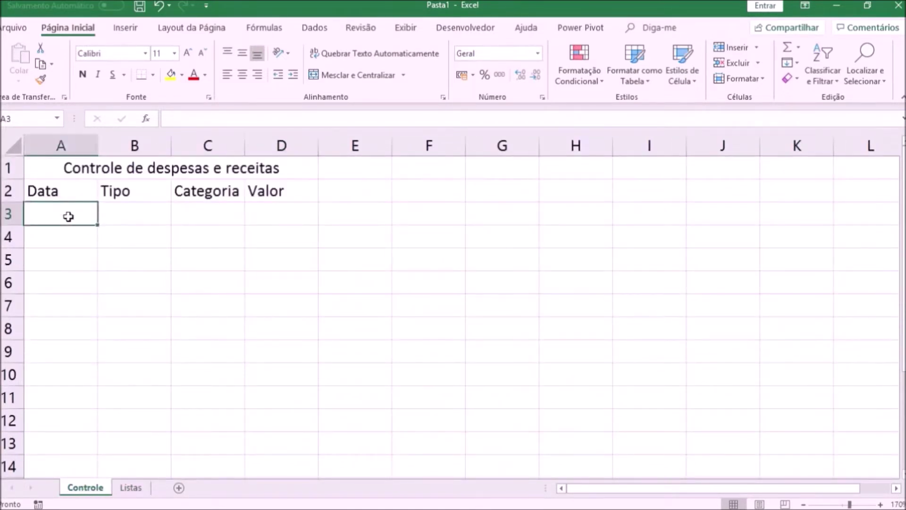
{"action": "left_click", "coordinate": [135, 215]}
{"action": "left_click", "coordinate": [192, 215]}
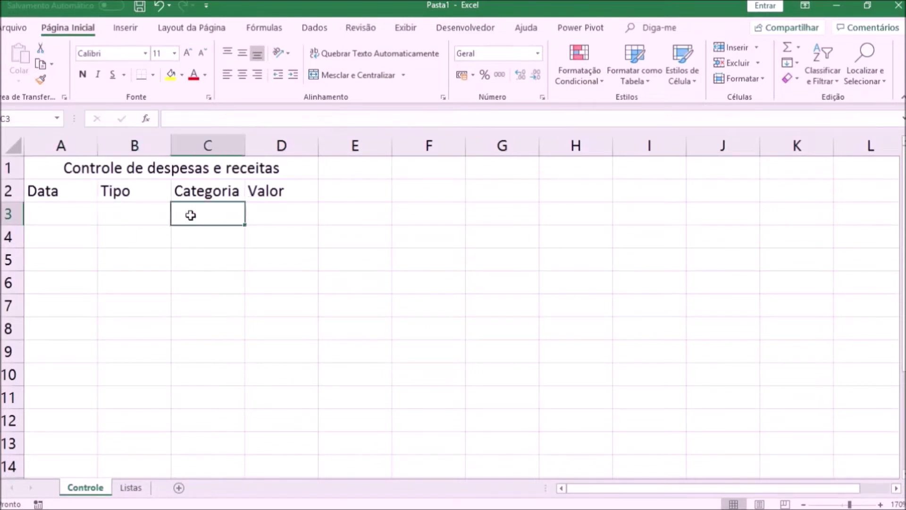
{"action": "left_click", "coordinate": [255, 215]}
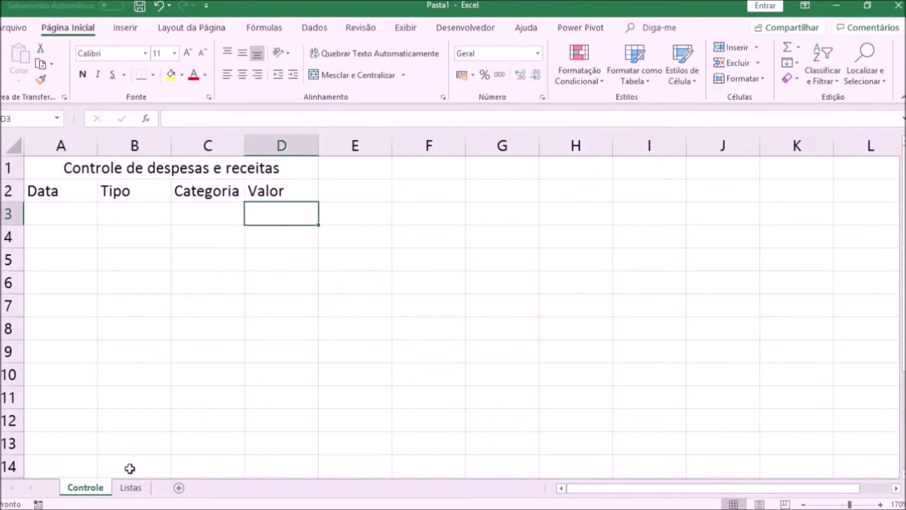
On the Listas sheet, enter the header Entrada in A1 and the items Salário, Comissão and Outros in A2:A4
{"action": "left_click", "coordinate": [131, 487]}
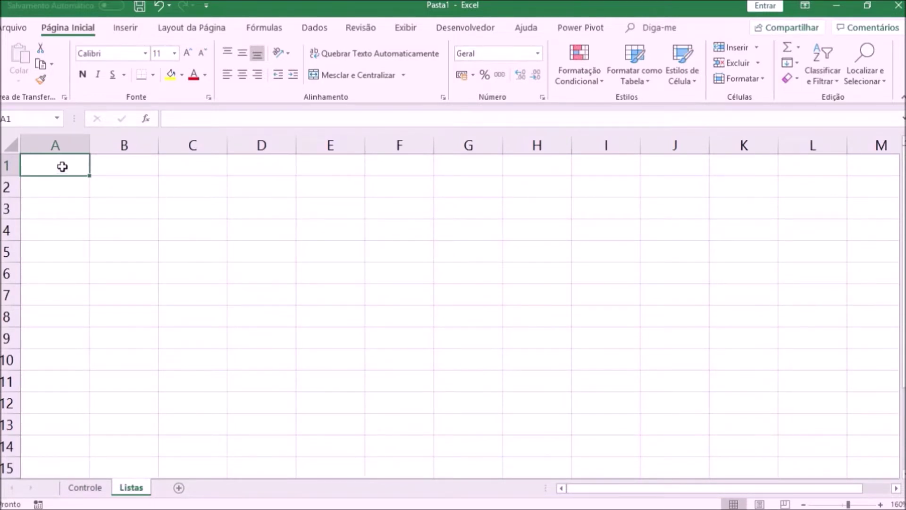
{"action": "type", "text": "Entrada"}
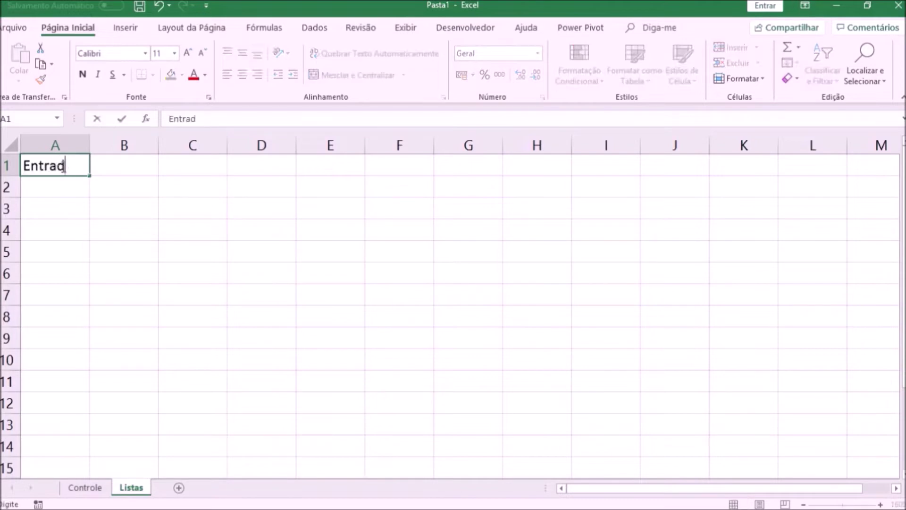
{"action": "key", "text": "Return"}
{"action": "type", "text": "Sala"}
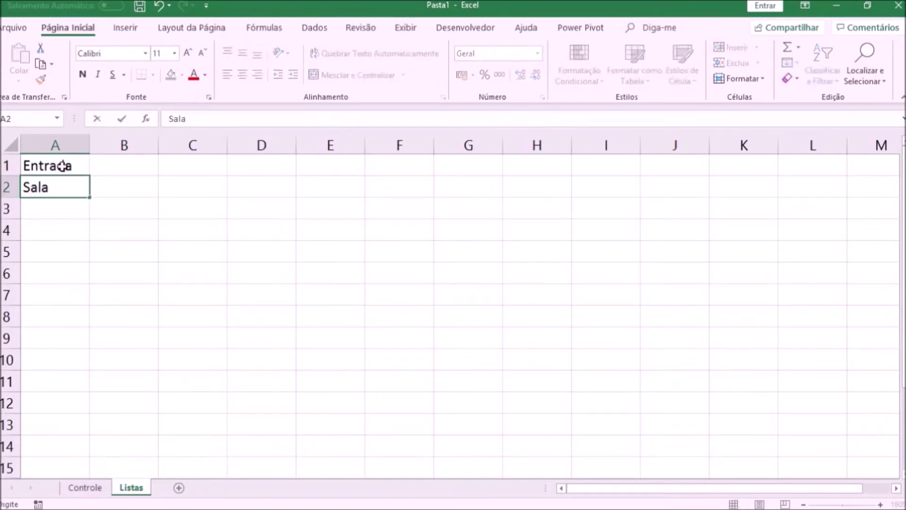
{"action": "key", "text": "BackSpace"}
{"action": "type", "text": "ário"}
{"action": "key", "text": "Return"}
{"action": "type", "text": "Comissão"}
{"action": "key", "text": "Return"}
{"action": "type", "text": "Outros"}
{"action": "key", "text": "Return"}
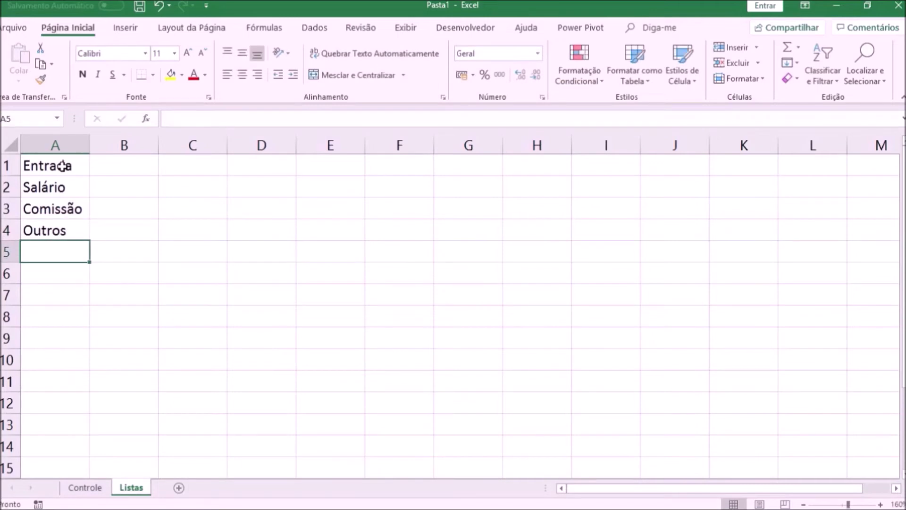
Widen column B slightly and enter the header Saídas in B1 with Aluguel, Gasolina and Refeição in B2:B4
{"action": "left_click", "coordinate": [102, 167]}
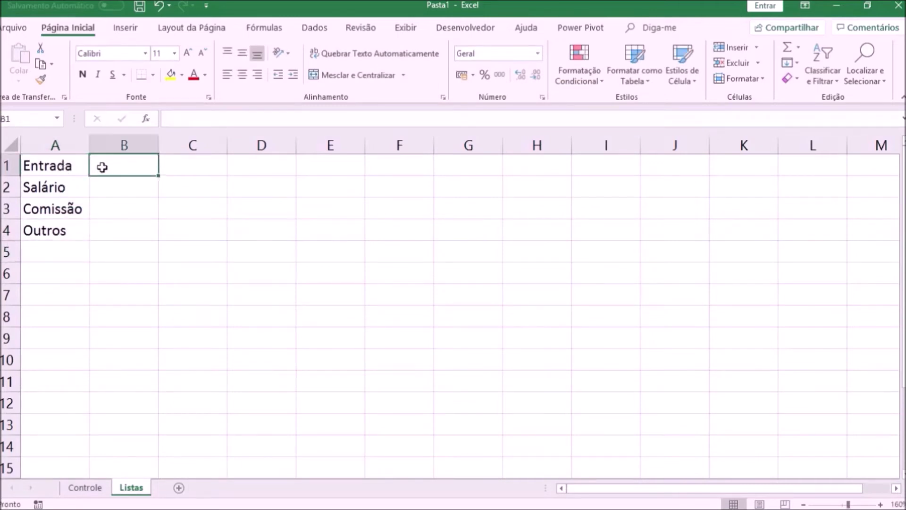
{"action": "left_click_drag", "start_coordinate": [159, 148], "coordinate": [182, 149]}
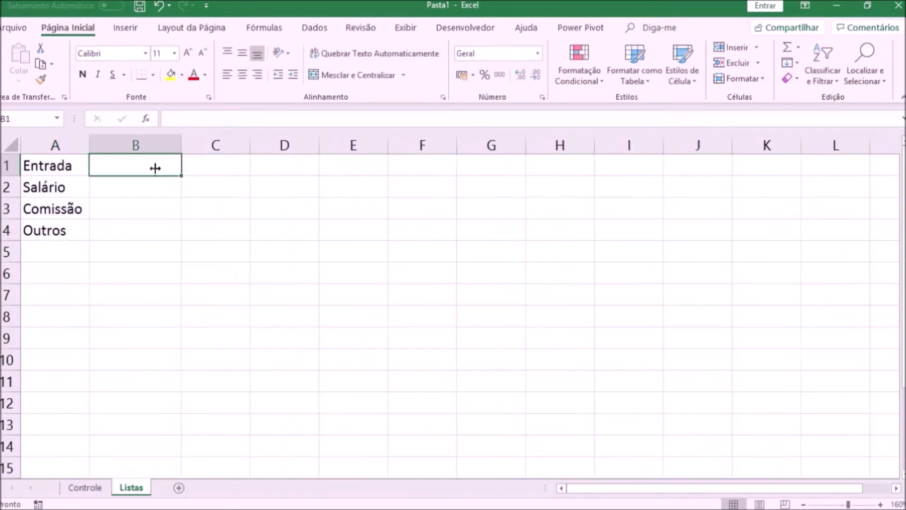
{"action": "type", "text": "Saídas"}
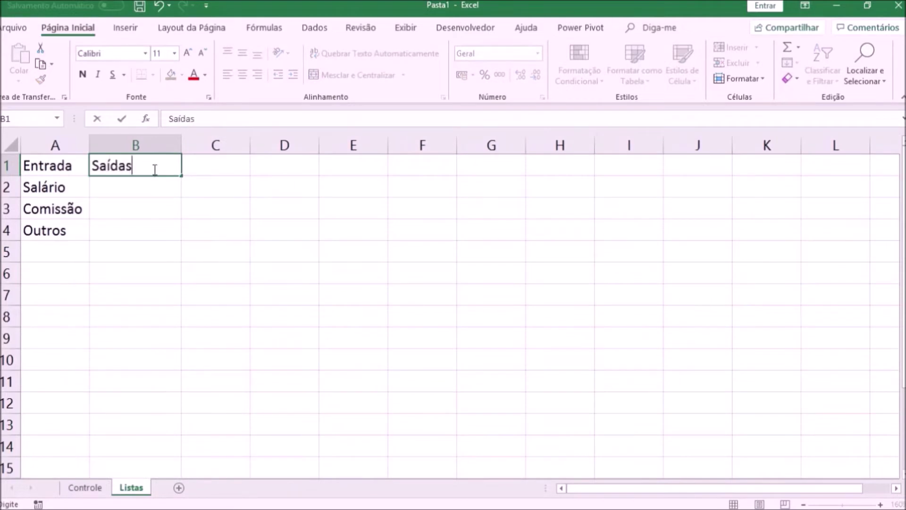
{"action": "key", "text": "Return"}
{"action": "type", "text": "Aluguel"}
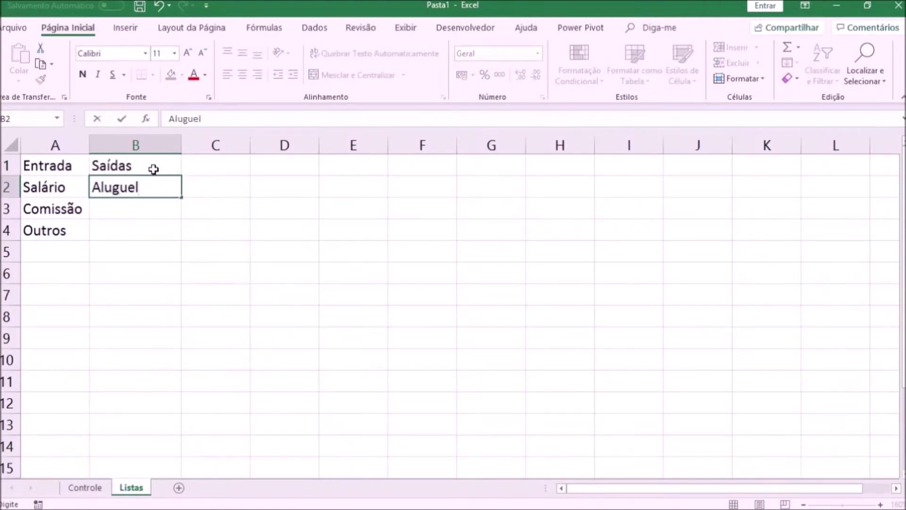
{"action": "key", "text": "Return"}
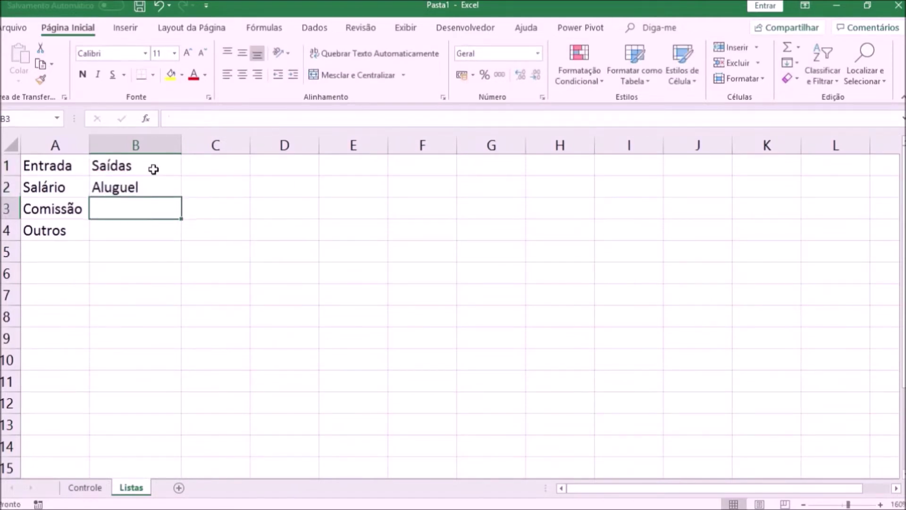
{"action": "type", "text": "Gasolina"}
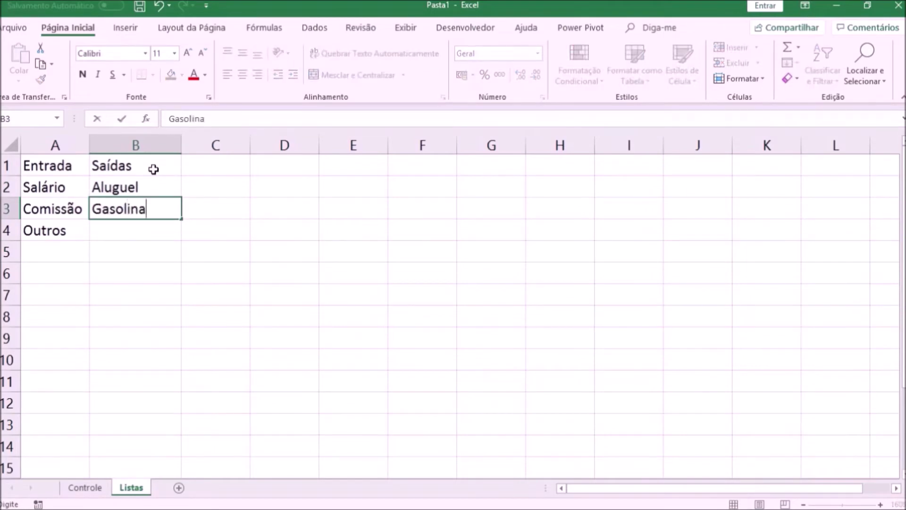
{"action": "key", "text": "Return"}
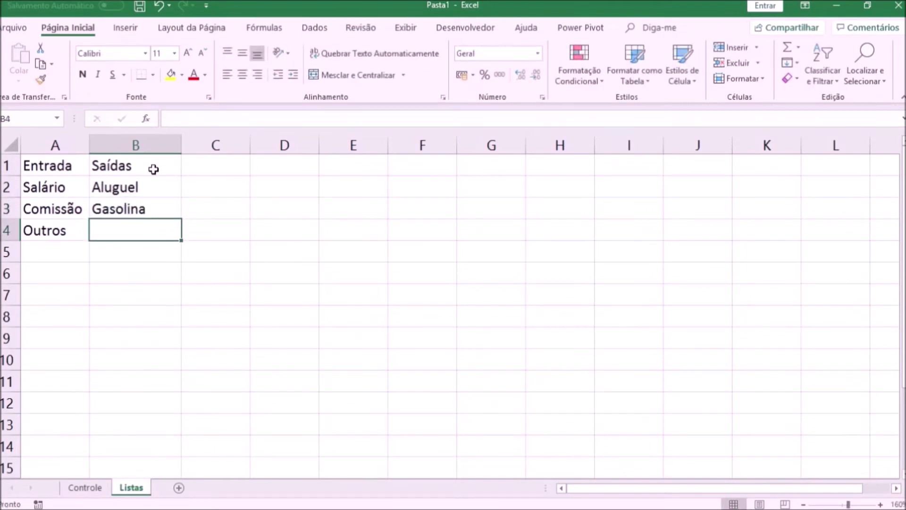
{"action": "type", "text": "Refeição"}
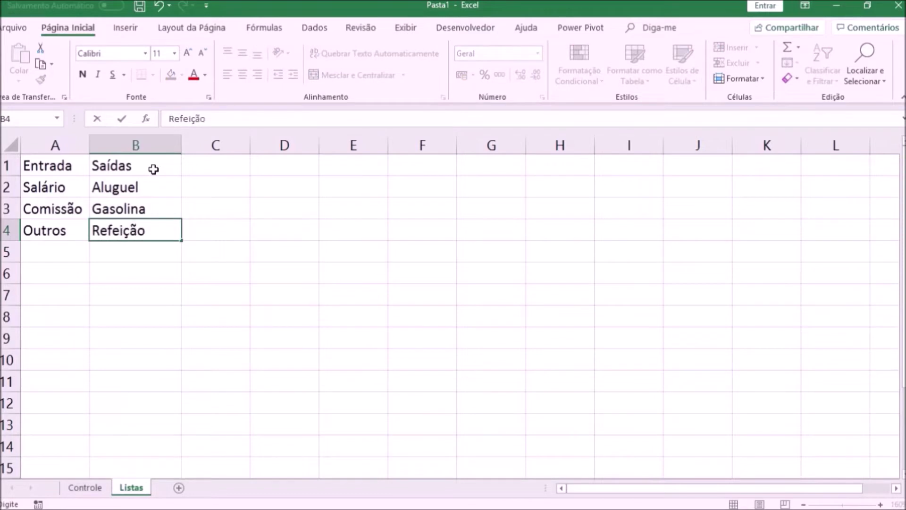
{"action": "key", "text": "Return"}
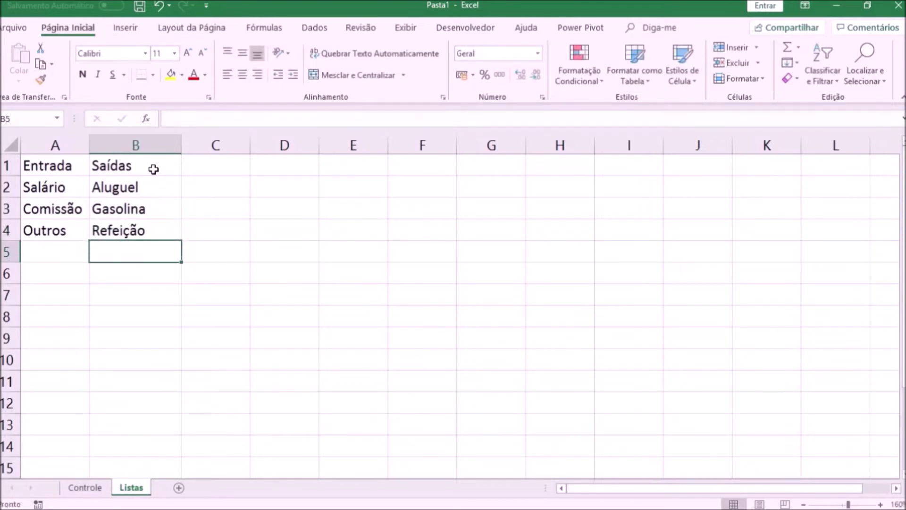
Extend the Saídas list with Água, Luz, Internet and Outros in cells B5:B8
{"action": "type", "text": "Aágua"}
{"action": "key", "text": "BackSpace"}
{"action": "key", "text": "BackSpace"}
{"action": "key", "text": "BackSpace"}
{"action": "key", "text": "BackSpace"}
{"action": "key", "text": "BackSpace"}
{"action": "type", "text": "Água"}
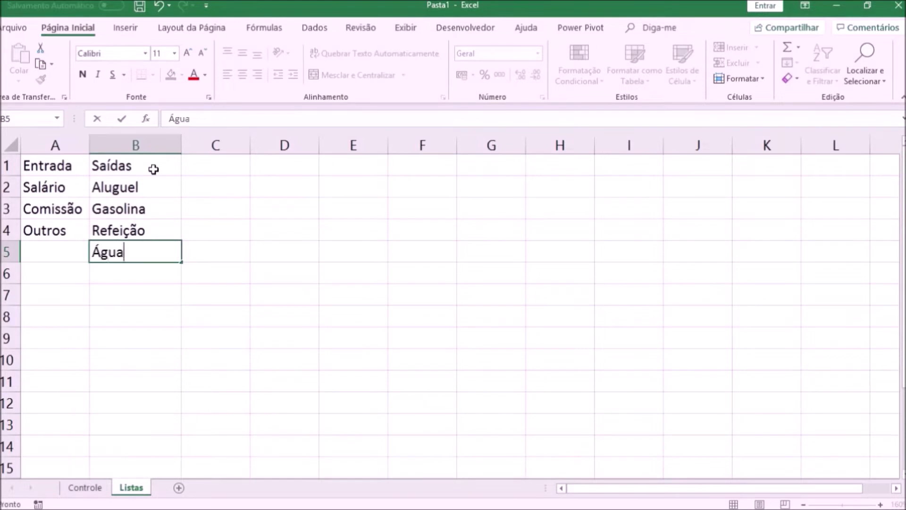
{"action": "key", "text": "Return"}
{"action": "type", "text": "Luz"}
{"action": "key", "text": "Return"}
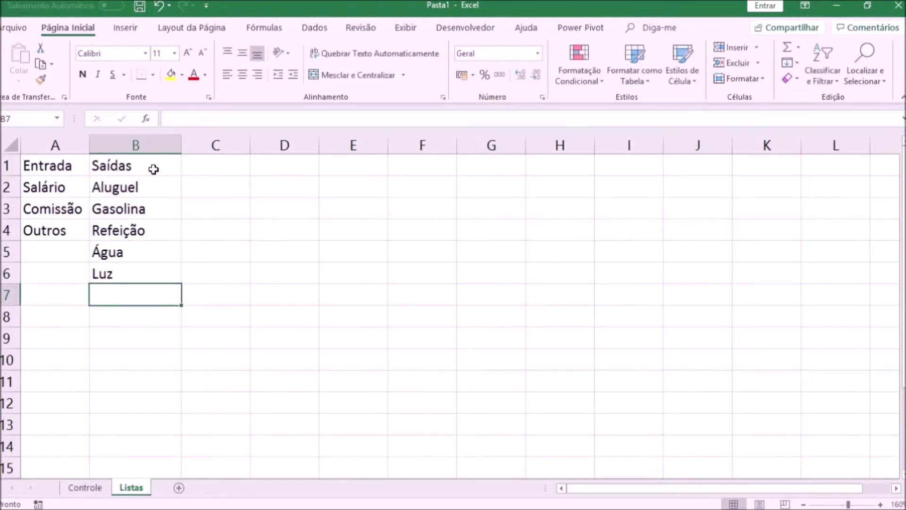
{"action": "type", "text": "Internet"}
{"action": "key", "text": "Return"}
{"action": "type", "text": "Outro"}
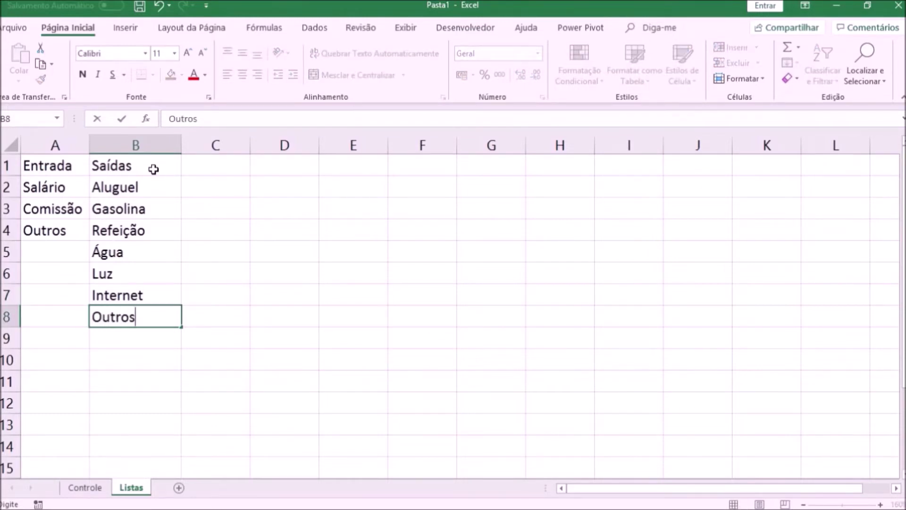
{"action": "type", "text": "s"}
{"action": "key", "text": "Return"}
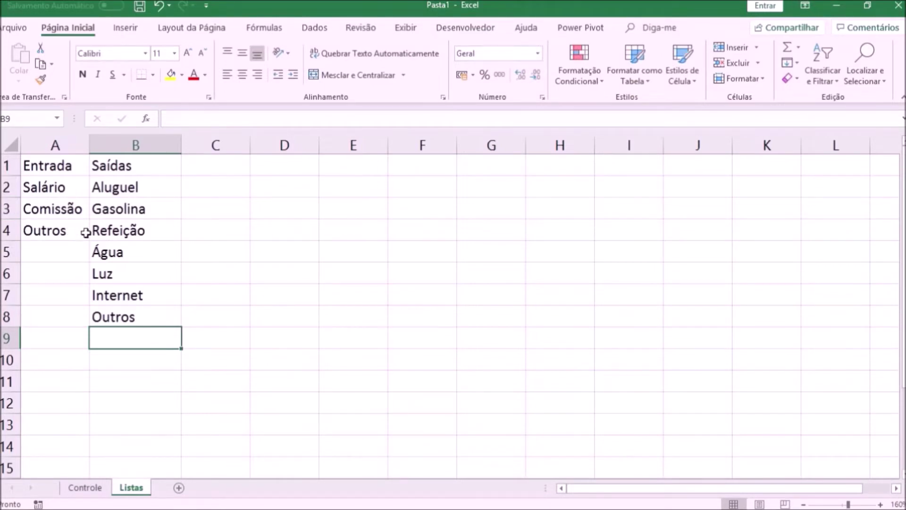
{"action": "left_click", "coordinate": [85, 487]}
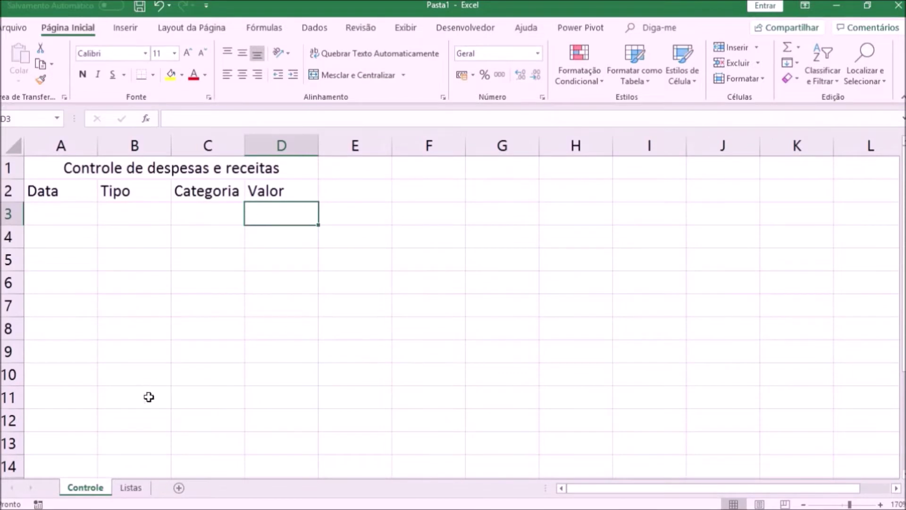
{"action": "left_click", "coordinate": [126, 490]}
{"action": "left_click_drag", "start_coordinate": [47, 188], "coordinate": [47, 234]}
{"action": "left_click_drag", "start_coordinate": [129, 185], "coordinate": [120, 321]}
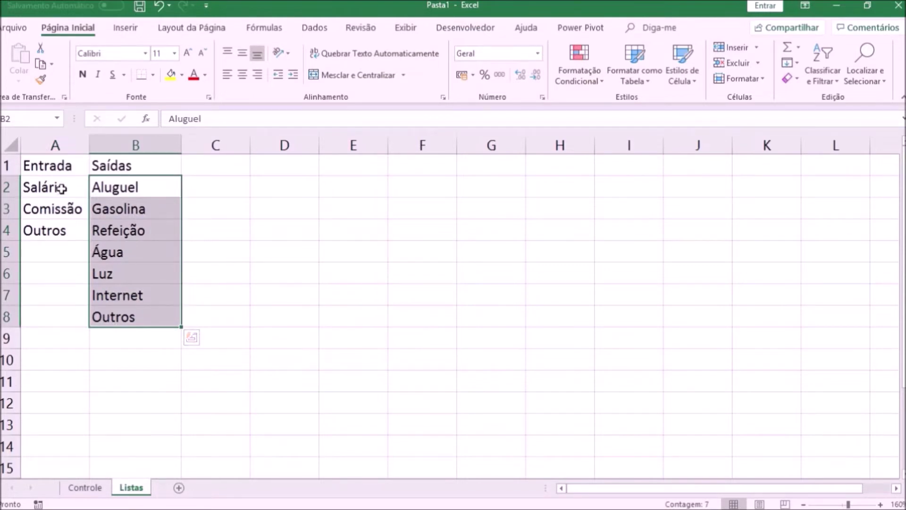
{"action": "left_click_drag", "start_coordinate": [61, 189], "coordinate": [55, 231]}
{"action": "left_click_drag", "start_coordinate": [117, 189], "coordinate": [118, 314]}
On the Controle sheet, open data validation for cell B3 and look through its input message and error alert settings
{"action": "left_click", "coordinate": [85, 487]}
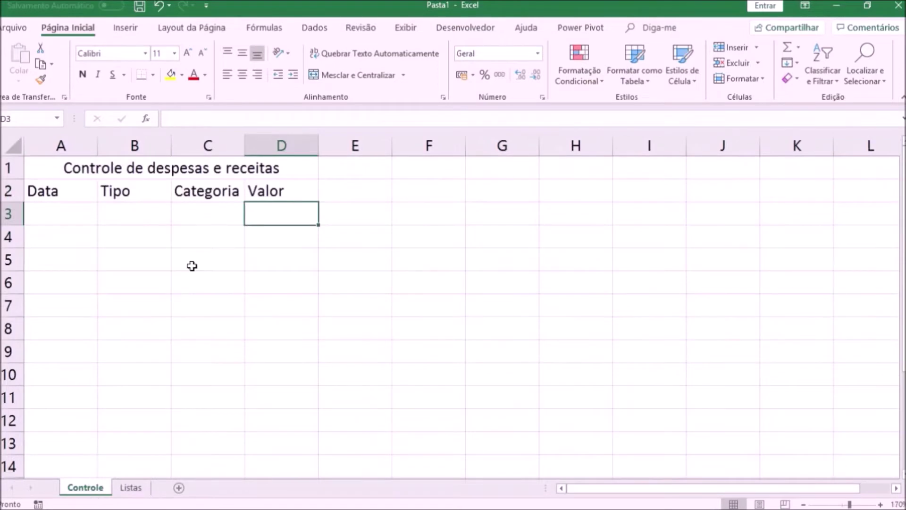
{"action": "left_click", "coordinate": [139, 221]}
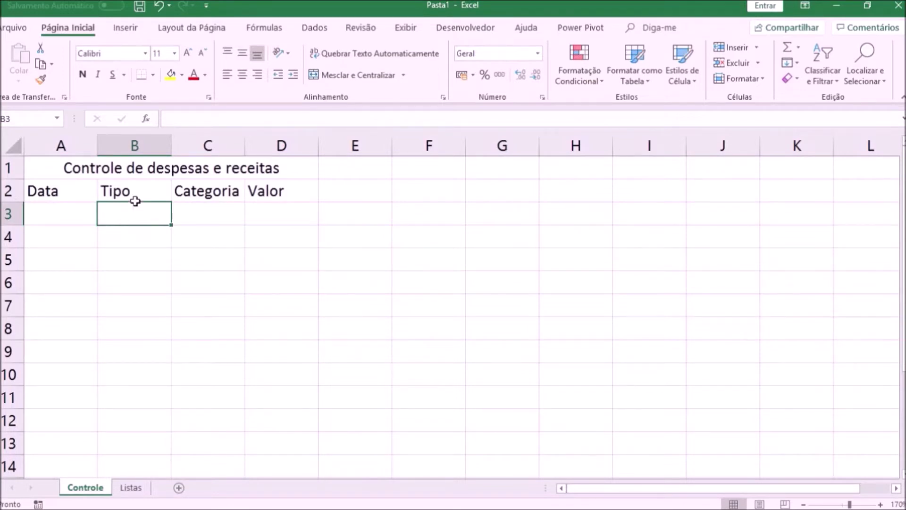
{"action": "left_click", "coordinate": [315, 30]}
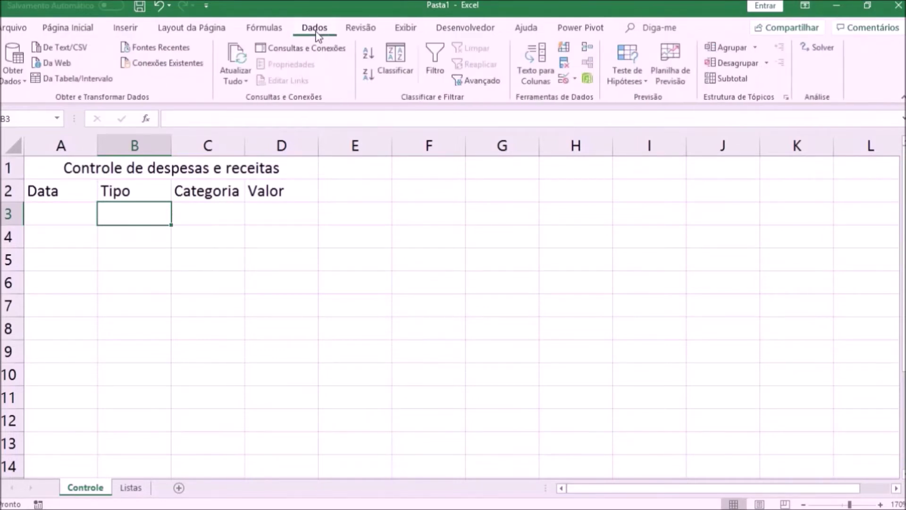
{"action": "left_click", "coordinate": [569, 80]}
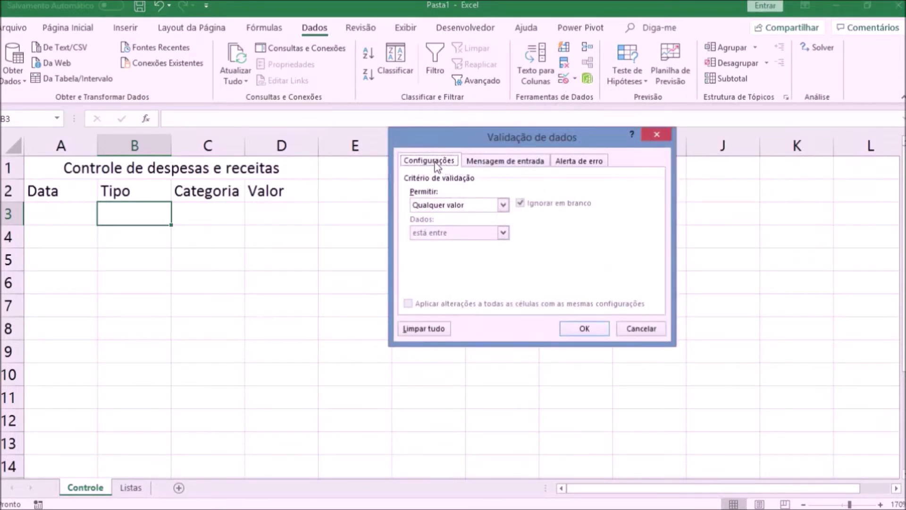
{"action": "left_click", "coordinate": [490, 165]}
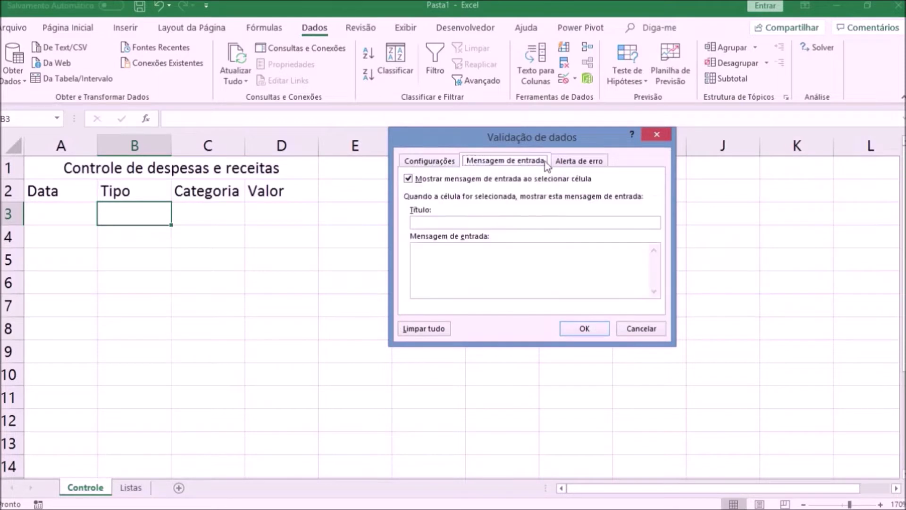
{"action": "left_click", "coordinate": [562, 162]}
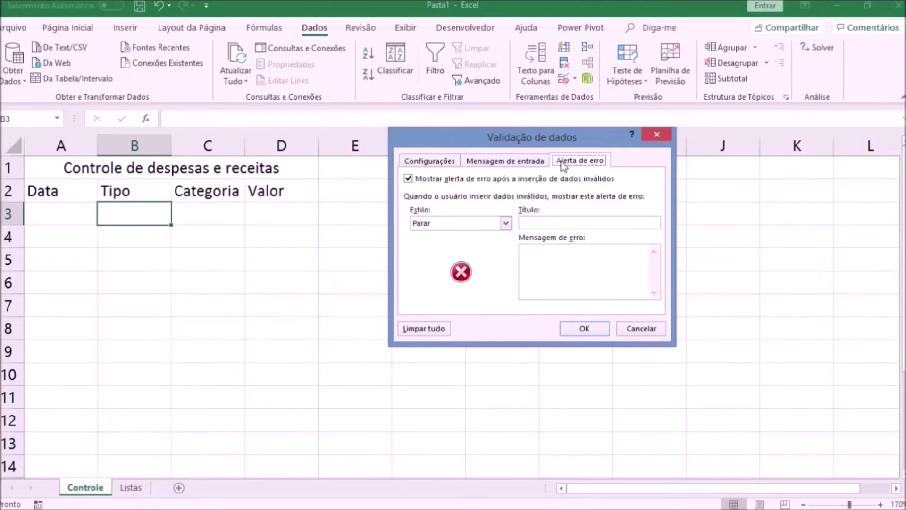
{"action": "left_click", "coordinate": [433, 165]}
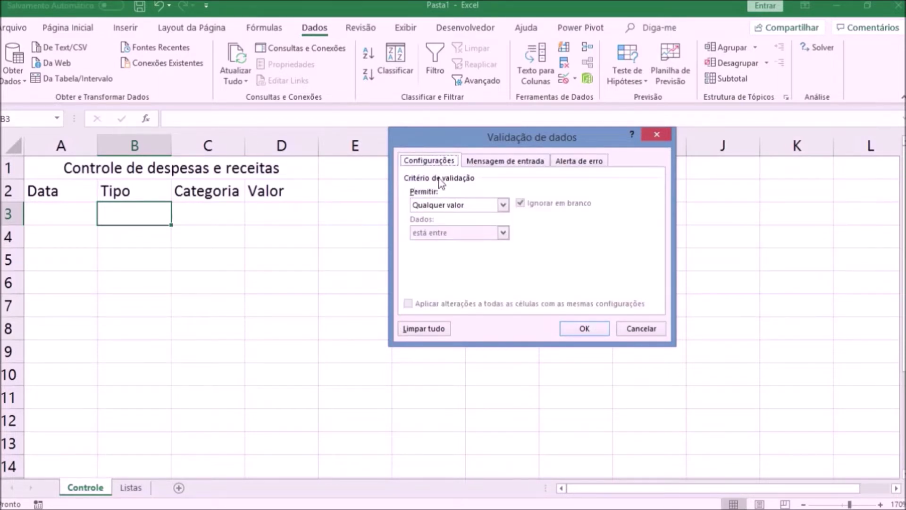
Restrict cell B3 under Tipo to a validation list with the source Entrada;Saída
{"action": "left_click", "coordinate": [503, 205]}
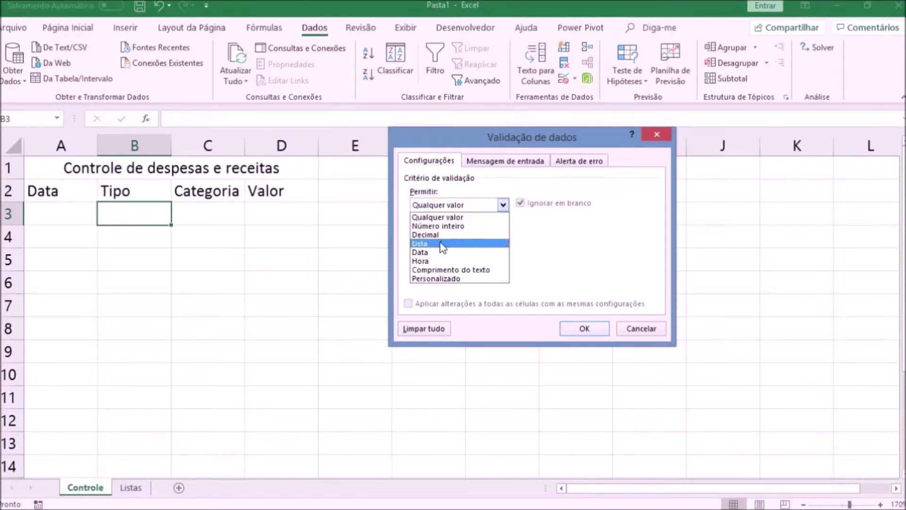
{"action": "left_click", "coordinate": [443, 245]}
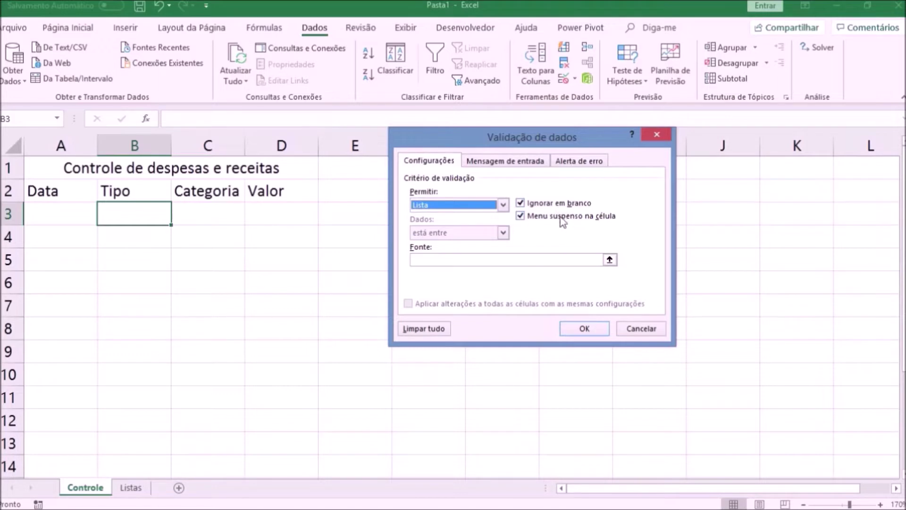
{"action": "left_click", "coordinate": [502, 258]}
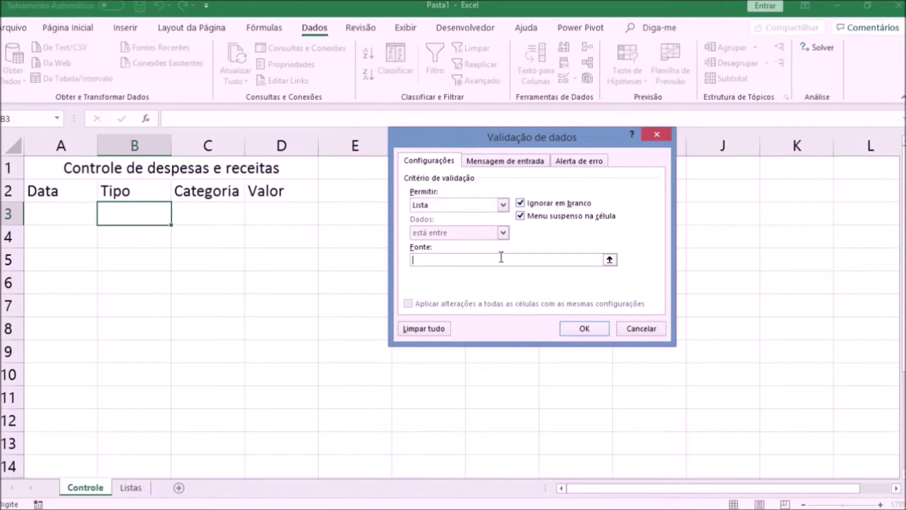
{"action": "type", "text": "Entrada;Saida"}
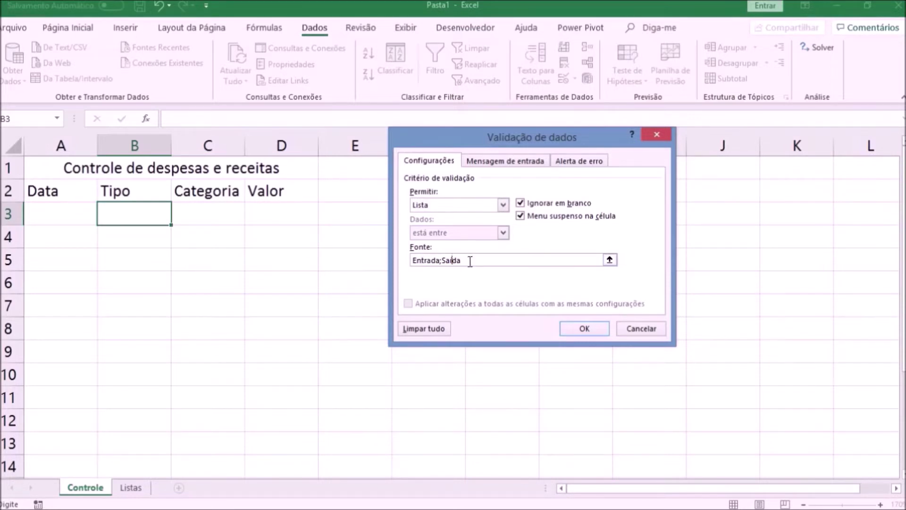
{"action": "left_click", "coordinate": [563, 329]}
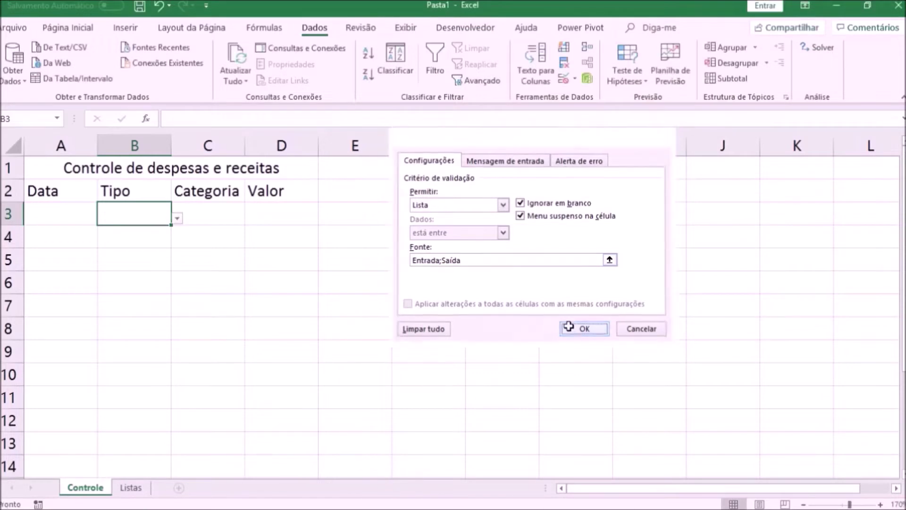
Test the dropdown in B3 by choosing Entrada and Saída, leaving Entrada selected
{"action": "left_click", "coordinate": [179, 218]}
{"action": "left_click", "coordinate": [147, 235]}
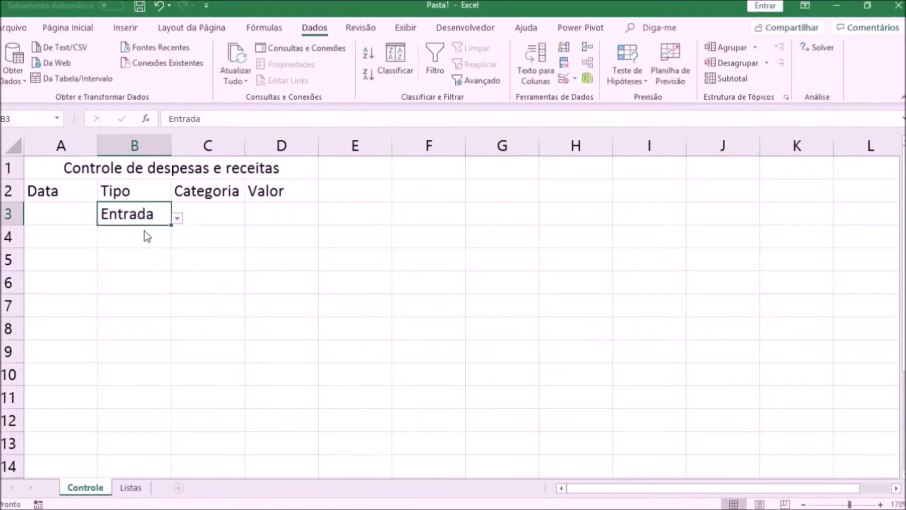
{"action": "left_click", "coordinate": [176, 219]}
{"action": "left_click", "coordinate": [150, 248]}
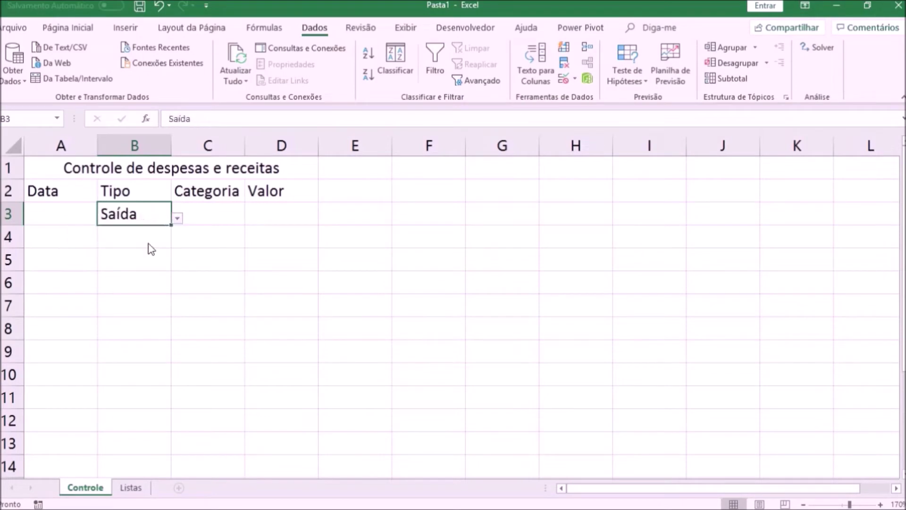
{"action": "left_click", "coordinate": [176, 218]}
{"action": "left_click", "coordinate": [148, 234]}
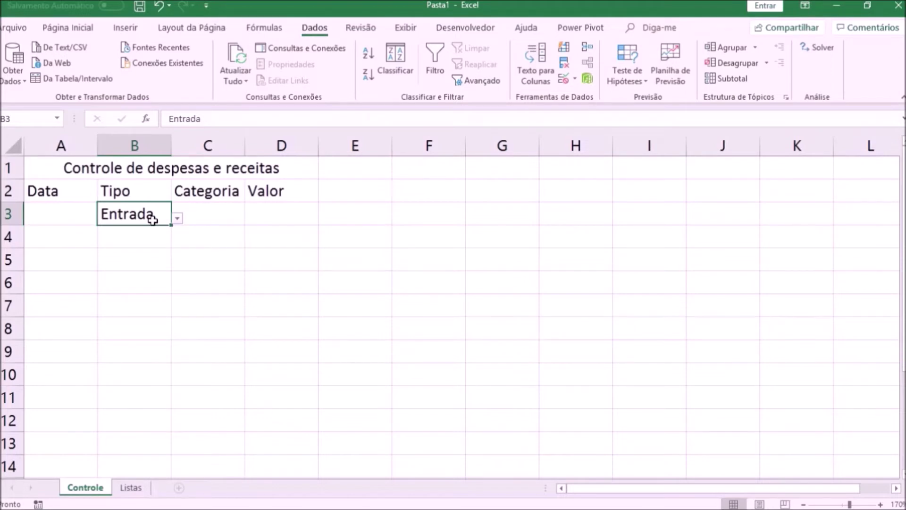
Widen the Categoria column C on the Controle sheet and select cell C3
{"action": "left_click", "coordinate": [222, 216]}
{"action": "left_click_drag", "start_coordinate": [246, 149], "coordinate": [290, 147]}
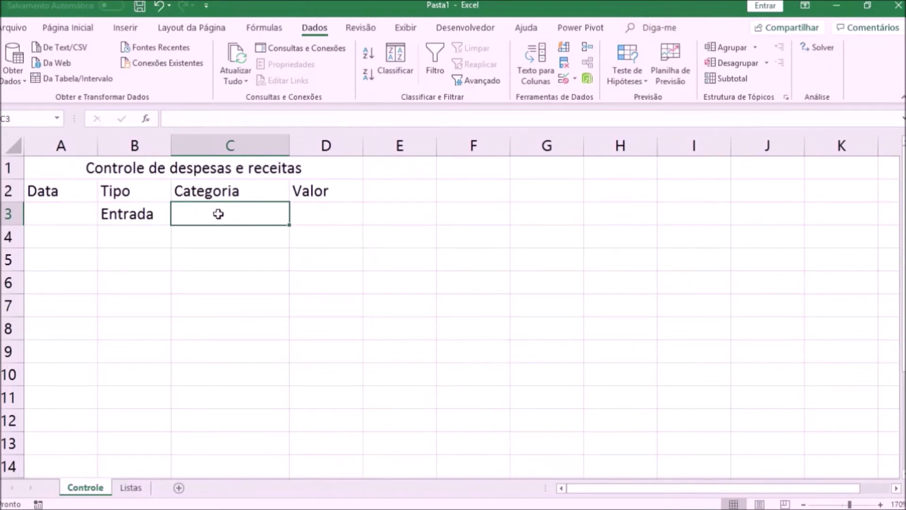
{"action": "left_click", "coordinate": [132, 215]}
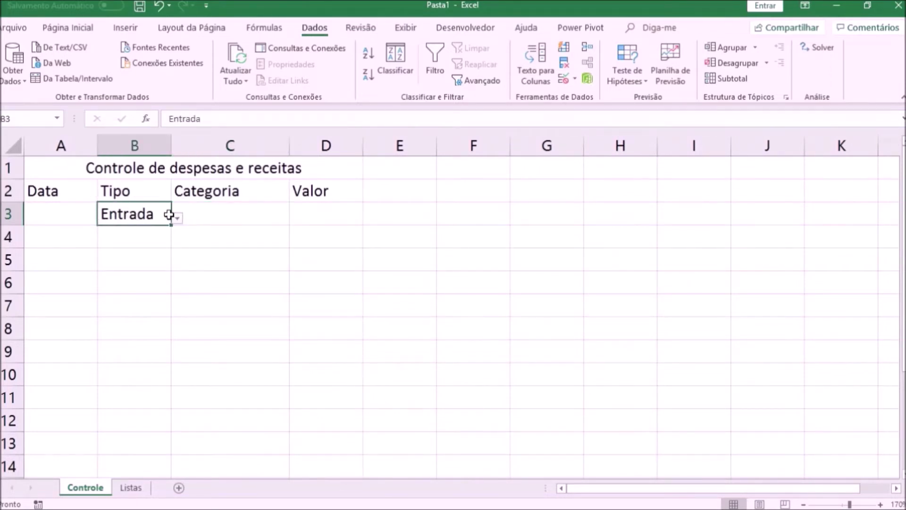
{"action": "left_click", "coordinate": [210, 218]}
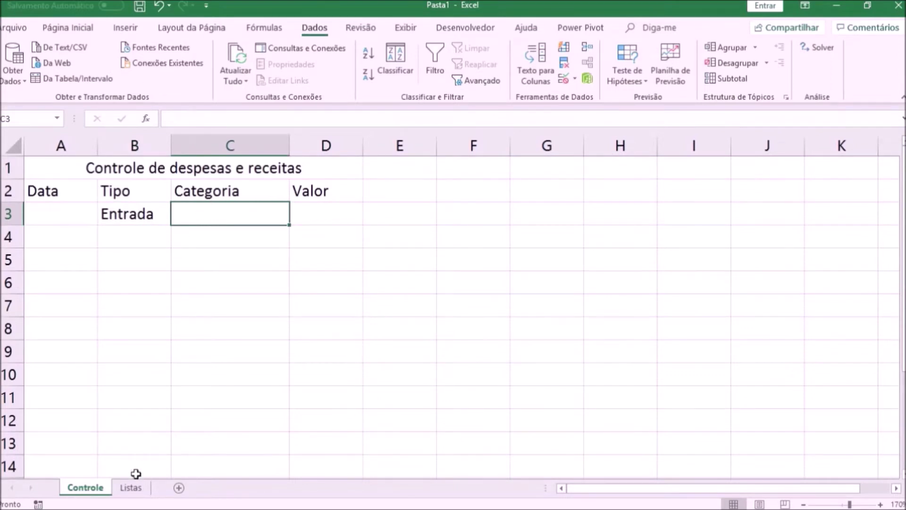
On the Listas sheet, review the item ranges A2:A4 and B2:B8 and locate the name management command
{"action": "left_click", "coordinate": [131, 488]}
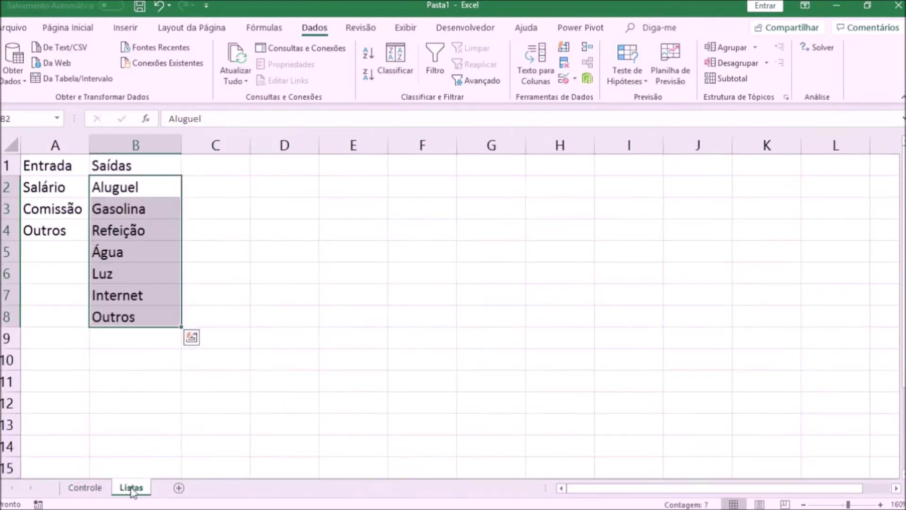
{"action": "left_click", "coordinate": [229, 325]}
{"action": "left_click", "coordinate": [59, 188]}
{"action": "left_click_drag", "start_coordinate": [59, 188], "coordinate": [56, 229]}
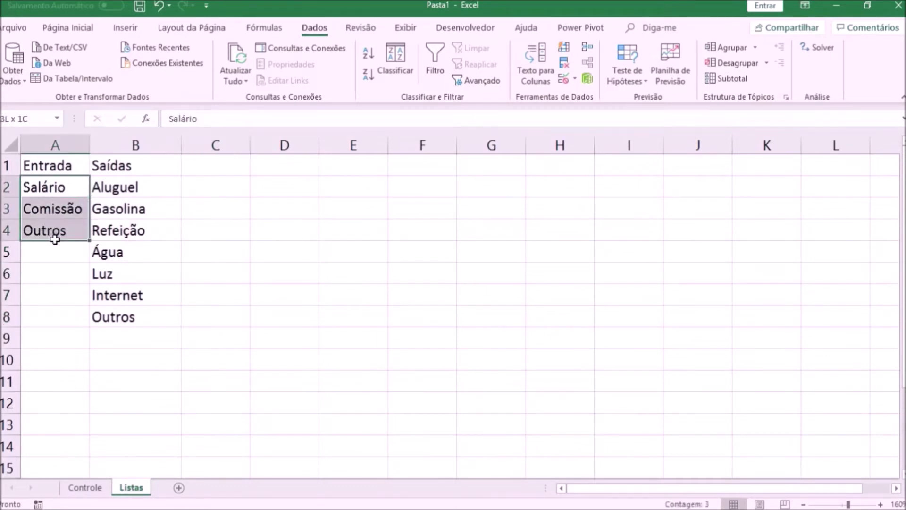
{"action": "left_click_drag", "start_coordinate": [139, 185], "coordinate": [130, 316]}
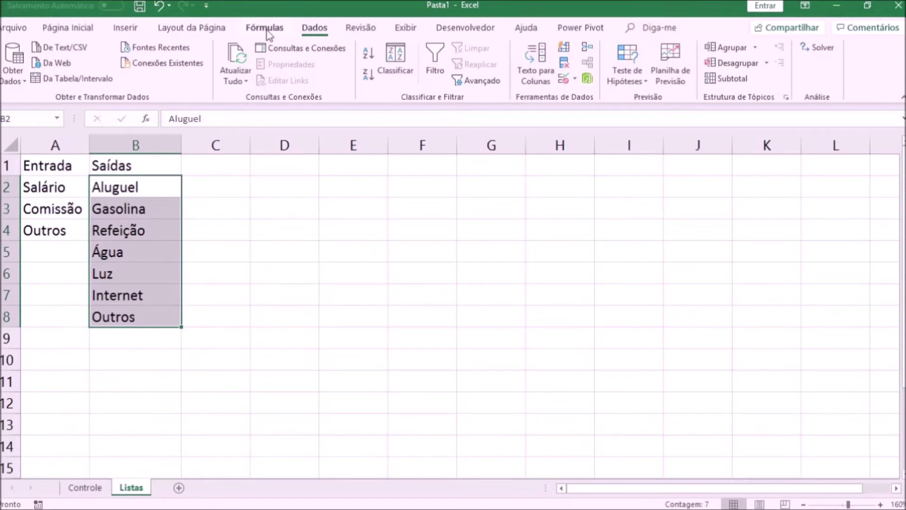
{"action": "left_click", "coordinate": [267, 31]}
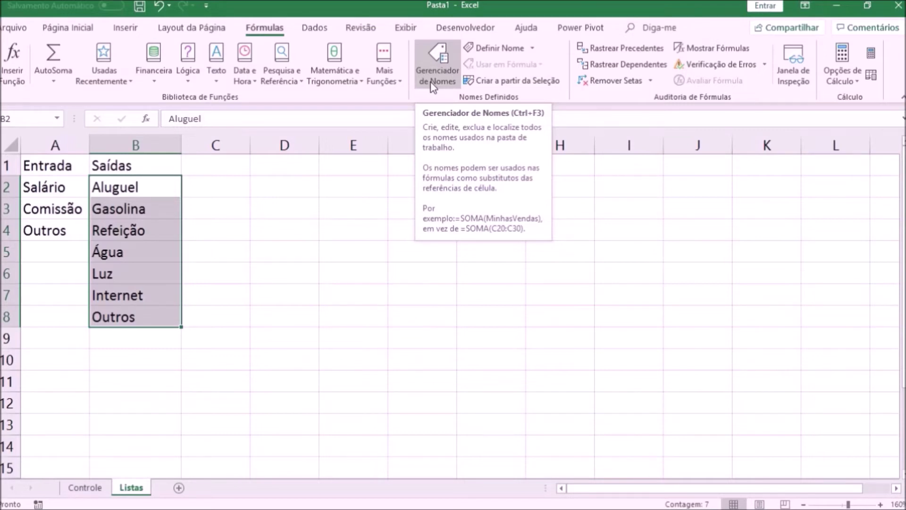
{"action": "left_click", "coordinate": [64, 197]}
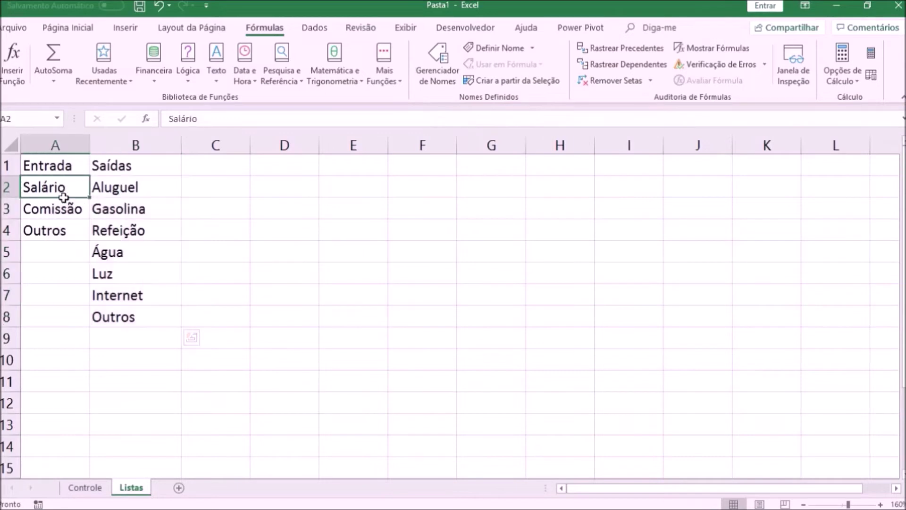
{"action": "left_click_drag", "start_coordinate": [64, 198], "coordinate": [57, 228]}
Change the header in cell B1 of the Listas sheet to Saída
{"action": "left_click", "coordinate": [45, 167]}
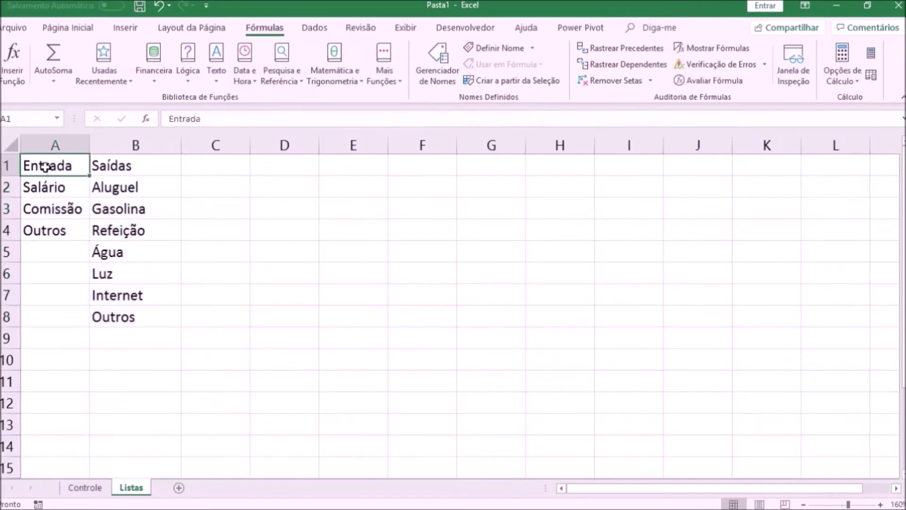
{"action": "left_click", "coordinate": [126, 166]}
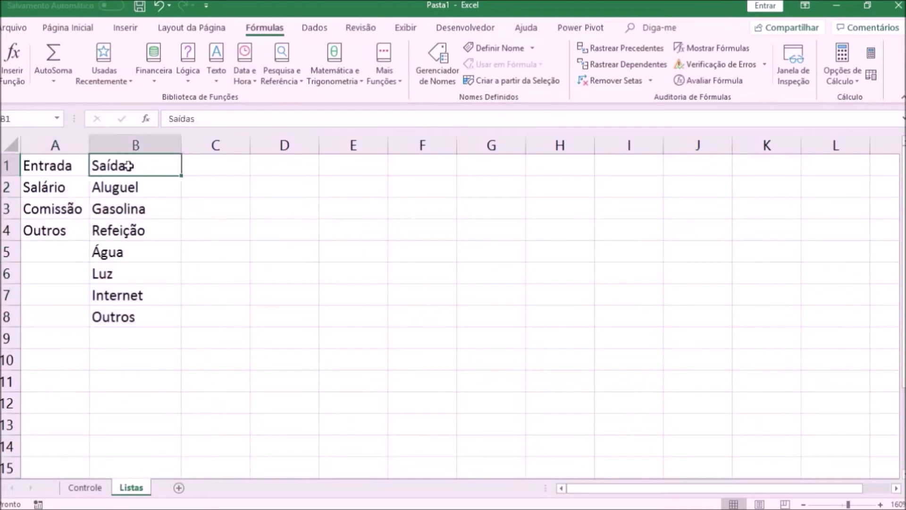
{"action": "left_click", "coordinate": [88, 165]}
{"action": "left_click", "coordinate": [140, 169]}
{"action": "double_click", "coordinate": [143, 169]}
{"action": "key", "text": "BackSpace"}
{"action": "key", "text": "Return"}
Start a new defined name Entrada for the range A2:A4 on Listas with the scope Pasta de Trabalho
{"action": "left_click_drag", "start_coordinate": [76, 186], "coordinate": [71, 237]}
{"action": "left_click_drag", "start_coordinate": [130, 192], "coordinate": [123, 314]}
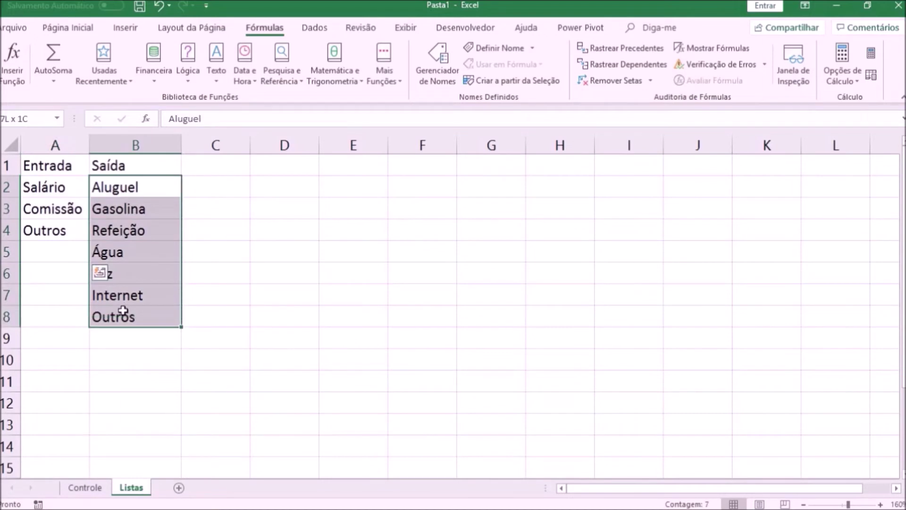
{"action": "left_click_drag", "start_coordinate": [60, 190], "coordinate": [51, 228]}
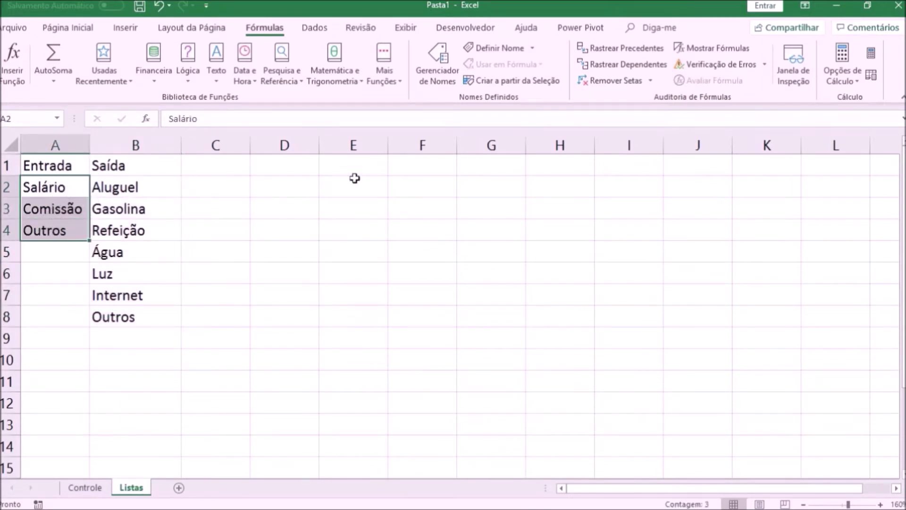
{"action": "left_click", "coordinate": [427, 81]}
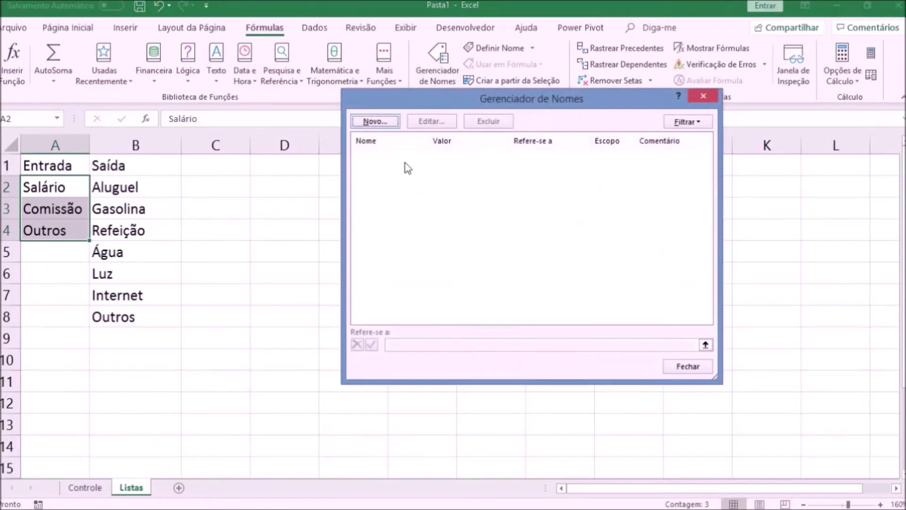
{"action": "left_click", "coordinate": [375, 122]}
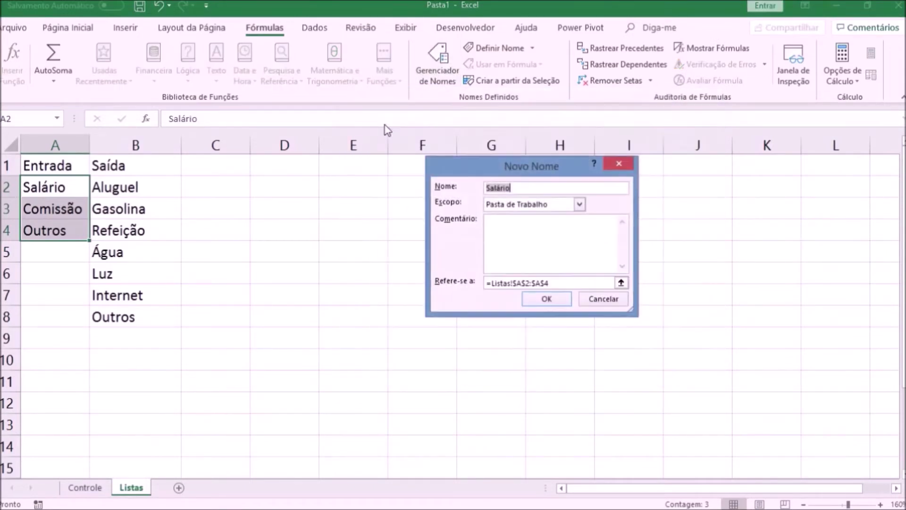
{"action": "left_click_drag", "start_coordinate": [523, 191], "coordinate": [473, 186]}
{"action": "type", "text": "Entrada"}
{"action": "left_click", "coordinate": [579, 204]}
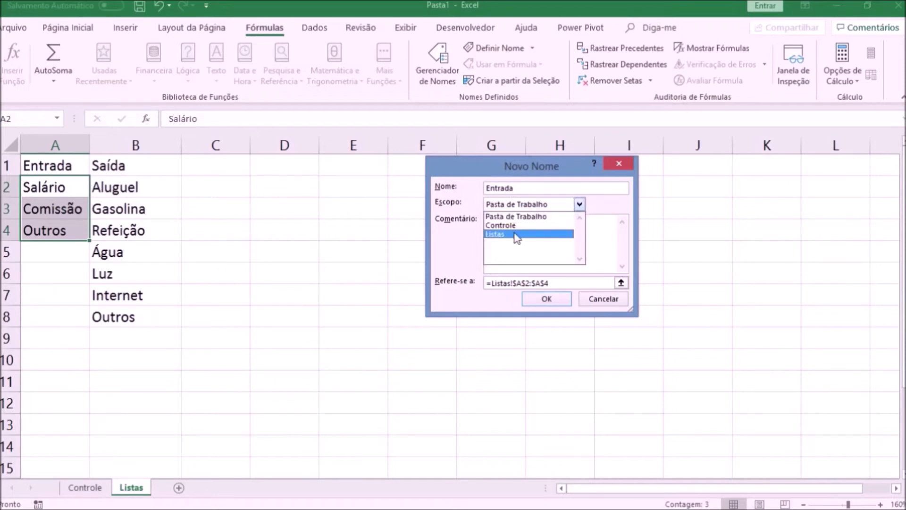
{"action": "left_click", "coordinate": [546, 219]}
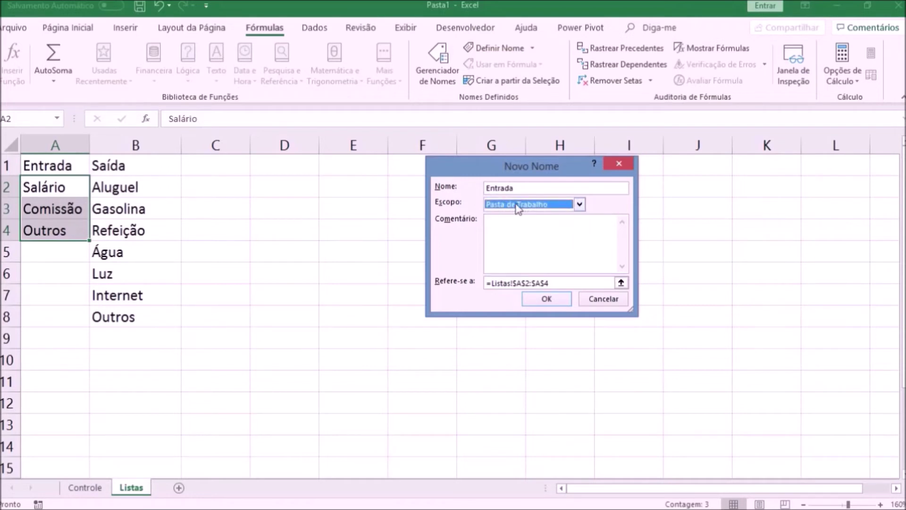
Try the Controle and Listas scopes for the Entrada name and return the scope to Pasta de Trabalho
{"action": "left_click", "coordinate": [580, 205]}
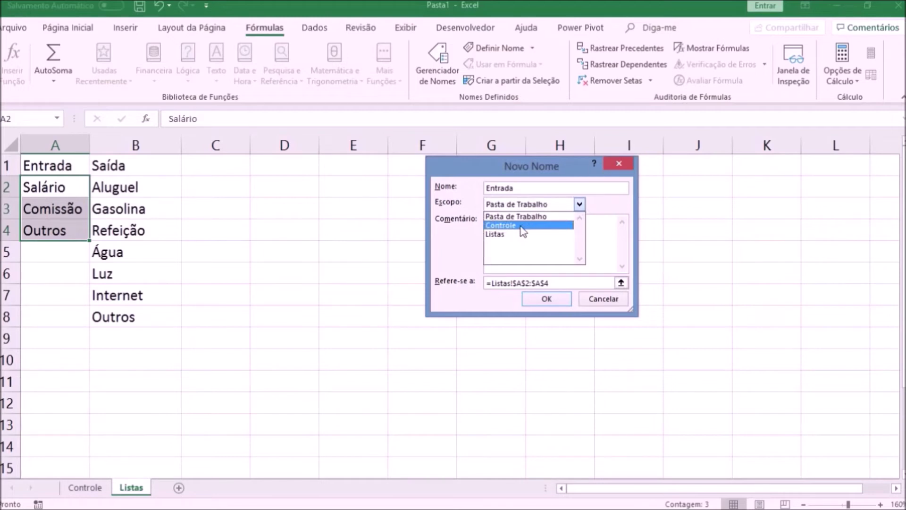
{"action": "left_click", "coordinate": [523, 227]}
{"action": "left_click", "coordinate": [579, 206]}
{"action": "left_click", "coordinate": [530, 235]}
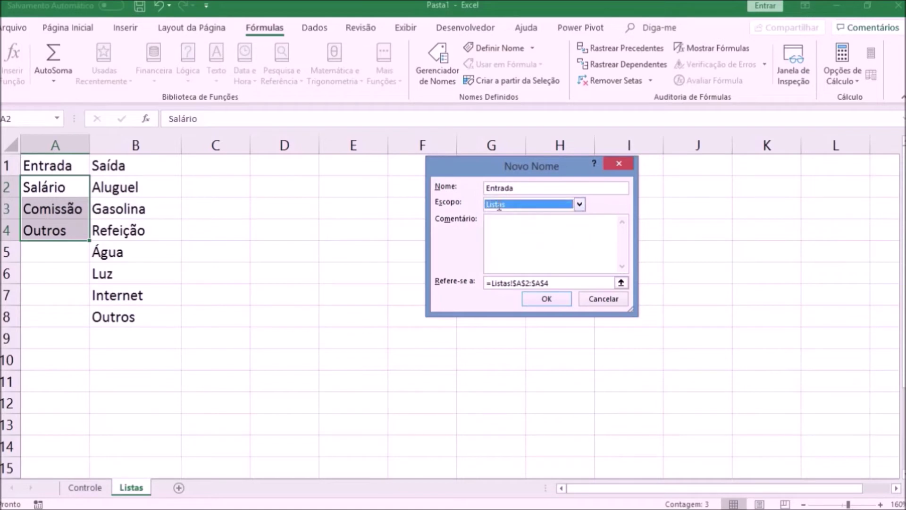
{"action": "left_click", "coordinate": [580, 205]}
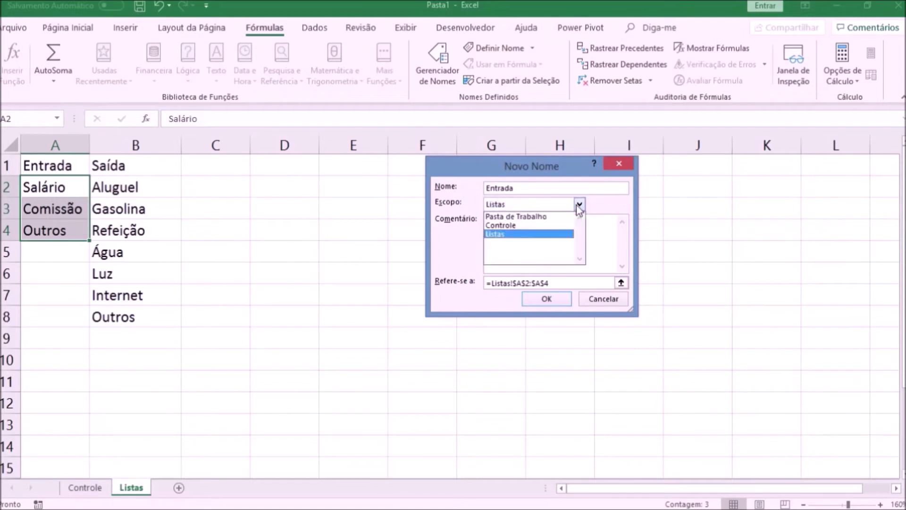
{"action": "left_click", "coordinate": [536, 217]}
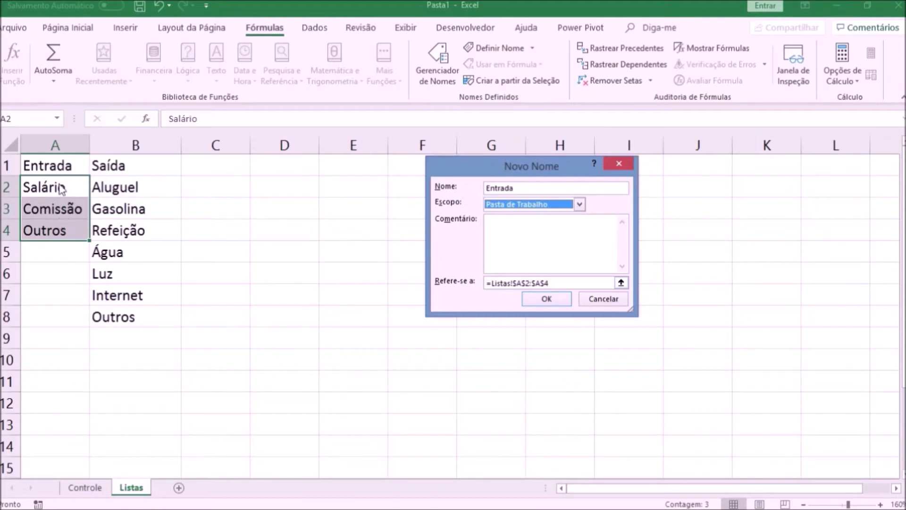
Save the Entrada name and widen the Valor and Refere-se a columns in the list of defined names
{"action": "left_click", "coordinate": [538, 299]}
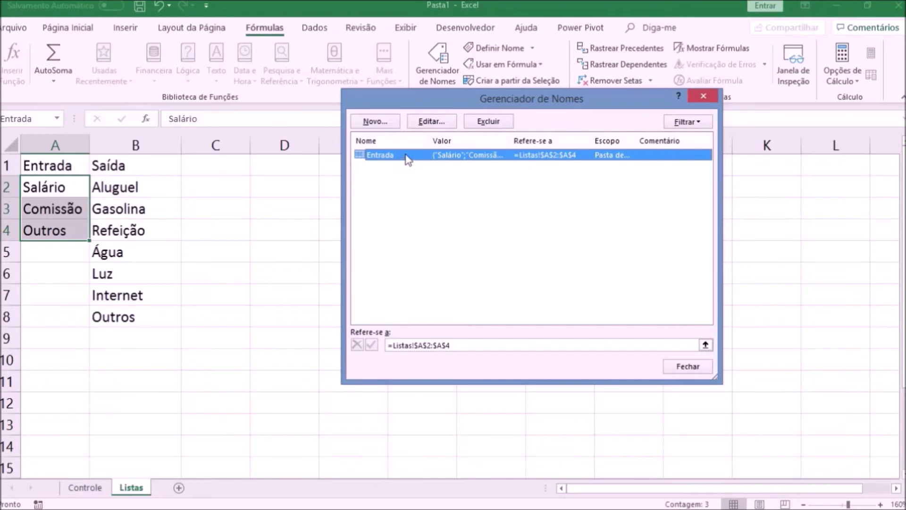
{"action": "left_click_drag", "start_coordinate": [507, 140], "coordinate": [577, 140]}
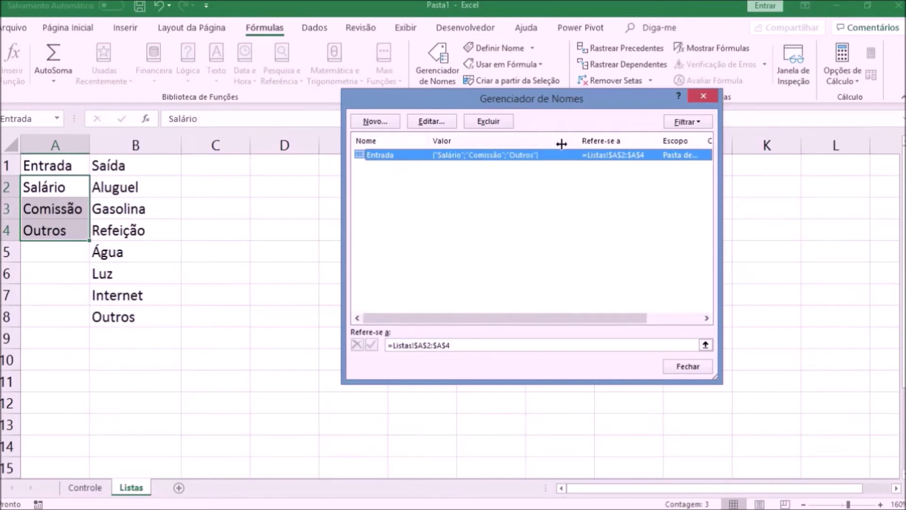
{"action": "left_click_drag", "start_coordinate": [577, 140], "coordinate": [547, 156]}
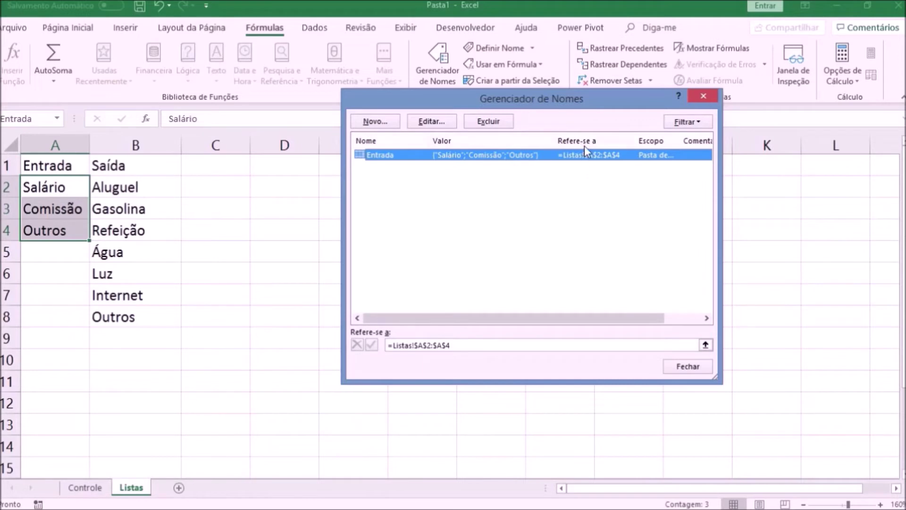
{"action": "left_click_drag", "start_coordinate": [636, 140], "coordinate": [643, 140]}
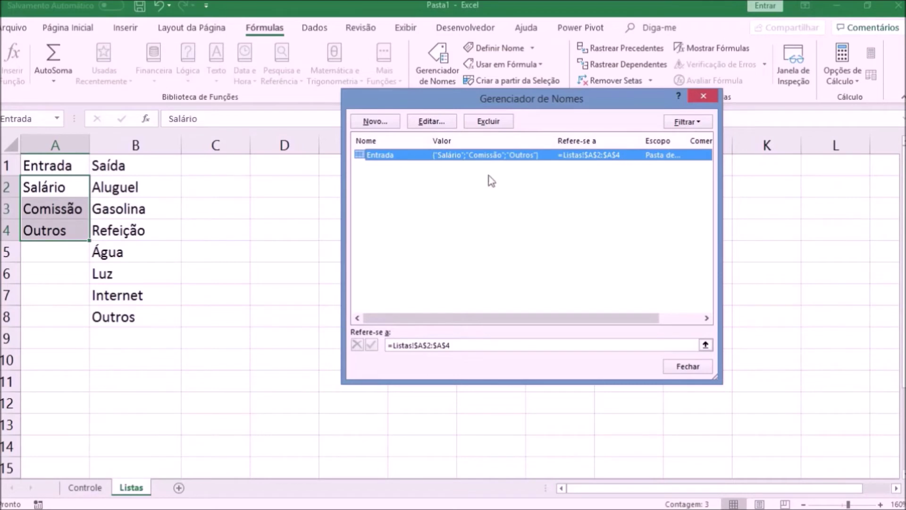
{"action": "left_click", "coordinate": [432, 191]}
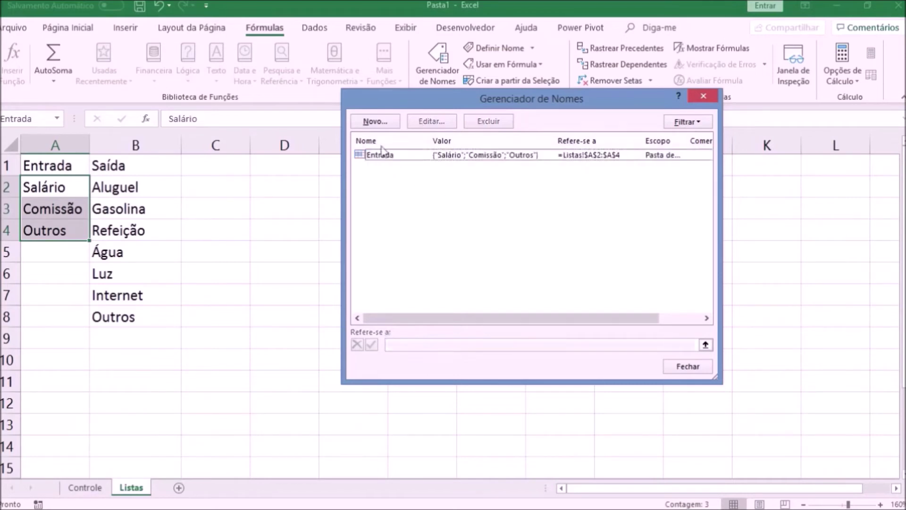
Create a second defined name, Saída, with the scope Pasta de Trabalho, referring to the range B2:B8 on Listas
{"action": "left_click", "coordinate": [375, 122]}
{"action": "left_click", "coordinate": [514, 188]}
{"action": "left_click_drag", "start_coordinate": [515, 189], "coordinate": [473, 190]}
{"action": "type", "text": "Saída"}
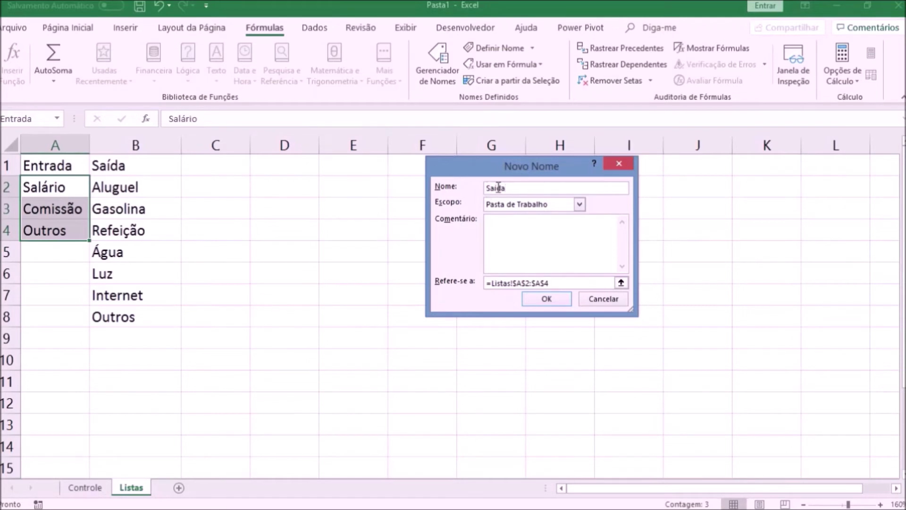
{"action": "left_click", "coordinate": [557, 283]}
{"action": "left_click_drag", "start_coordinate": [557, 282], "coordinate": [484, 283]}
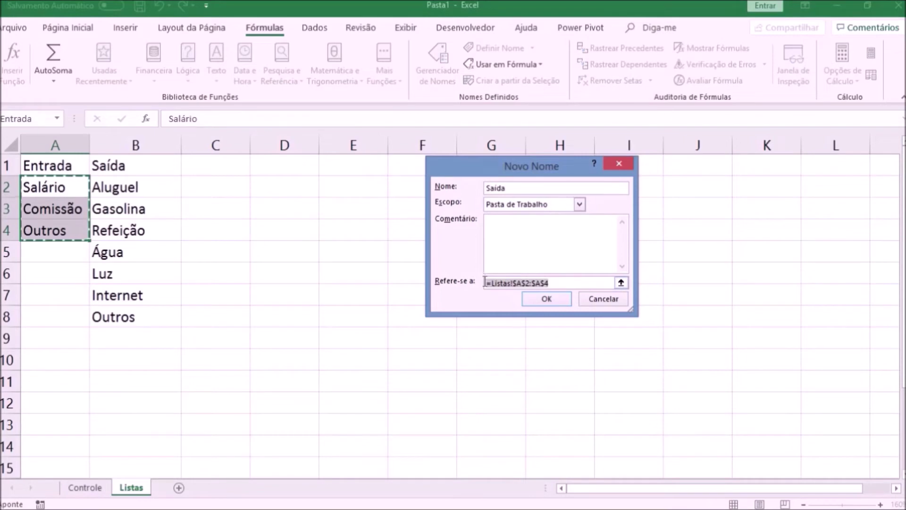
{"action": "key", "text": "Delete"}
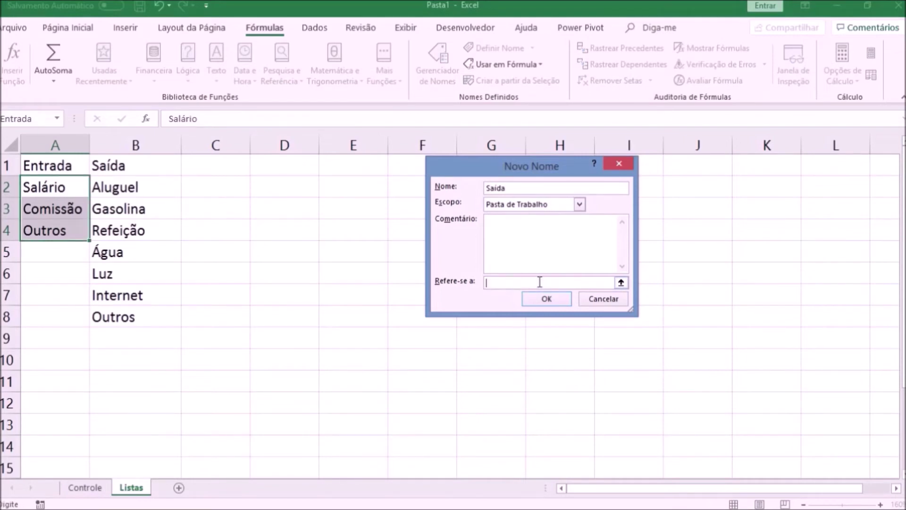
{"action": "left_click_drag", "start_coordinate": [157, 186], "coordinate": [146, 315]}
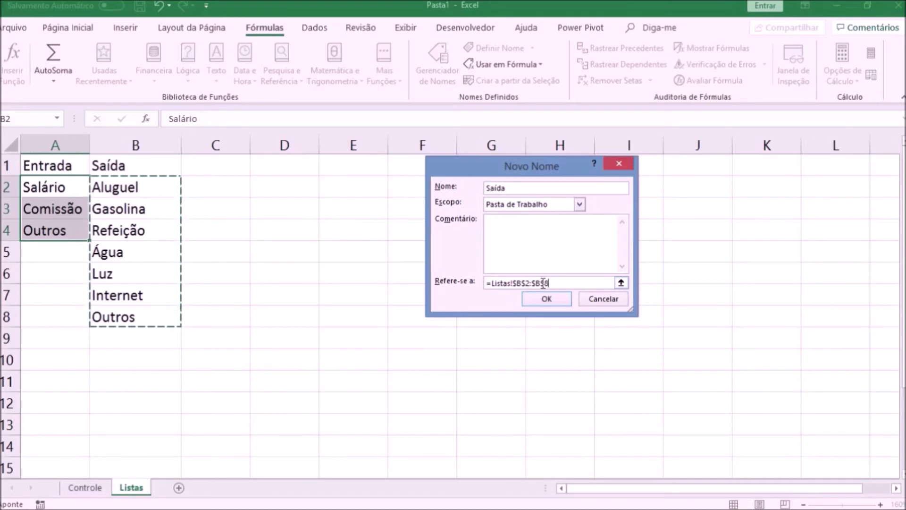
{"action": "left_click", "coordinate": [540, 300]}
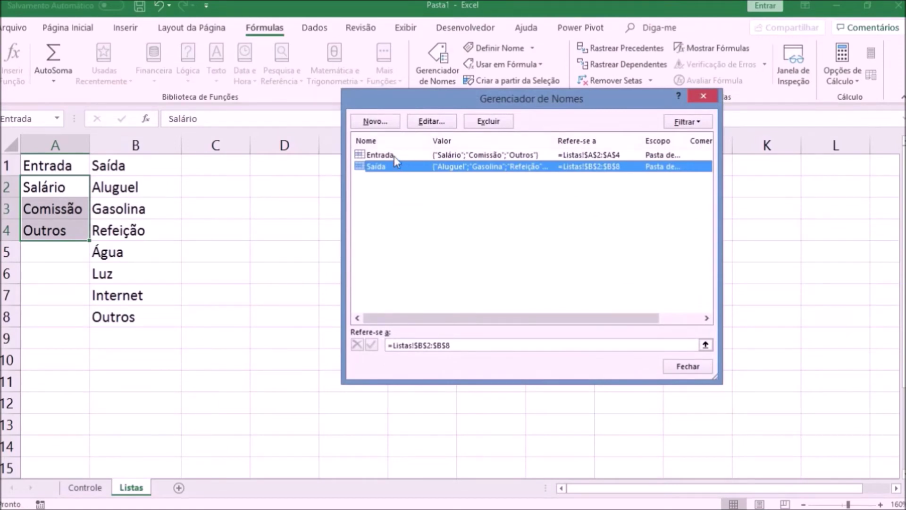
Check the ranges referenced by the Entrada and Saída names and close the name manager
{"action": "left_click", "coordinate": [382, 154]}
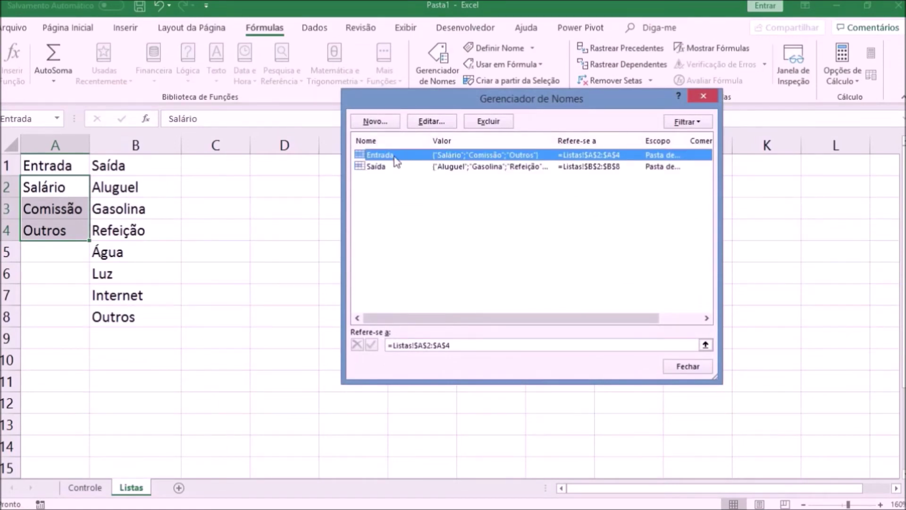
{"action": "left_click", "coordinate": [389, 169]}
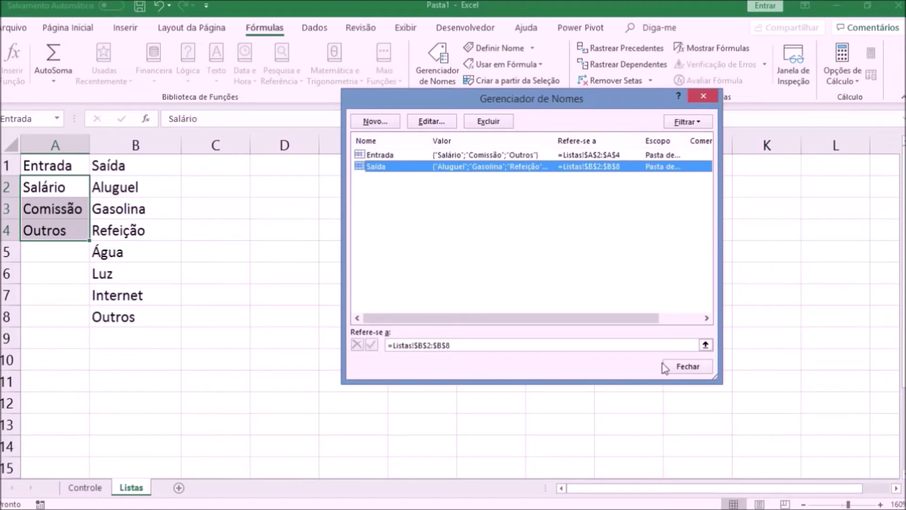
{"action": "left_click", "coordinate": [681, 368]}
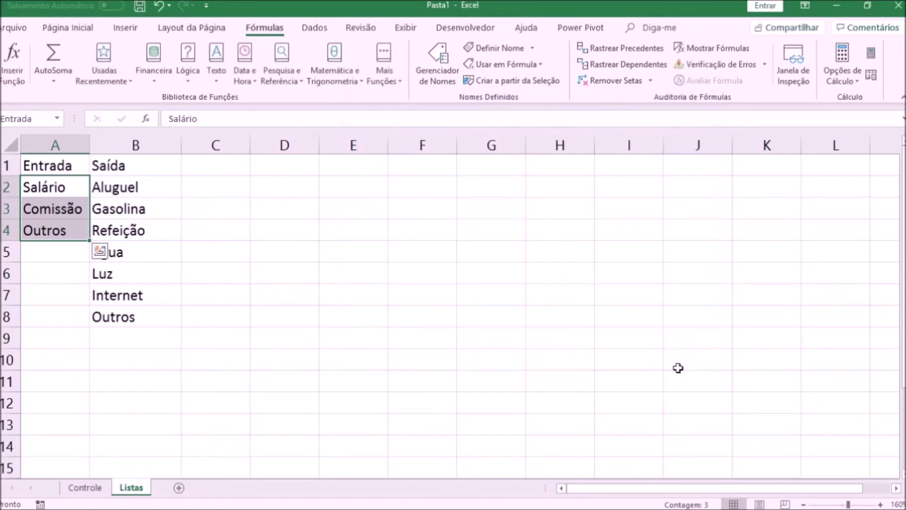
On the Controle sheet, add Lista data validation to cell C3 with an INDIRETO formula as its source
{"action": "left_click", "coordinate": [85, 488]}
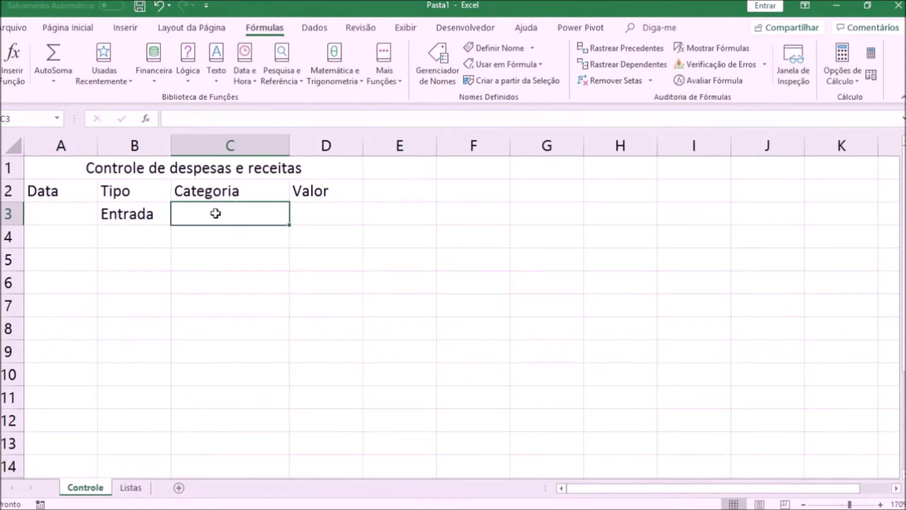
{"action": "left_click", "coordinate": [307, 31]}
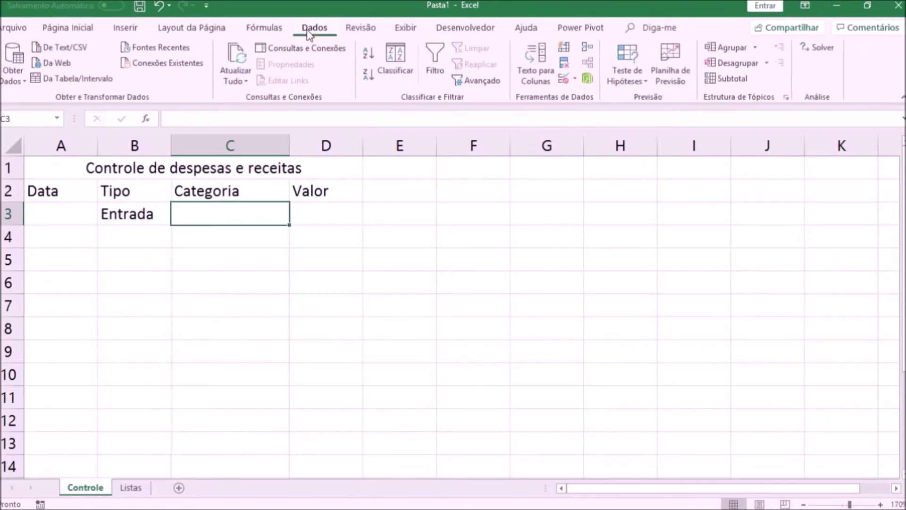
{"action": "left_click", "coordinate": [565, 80]}
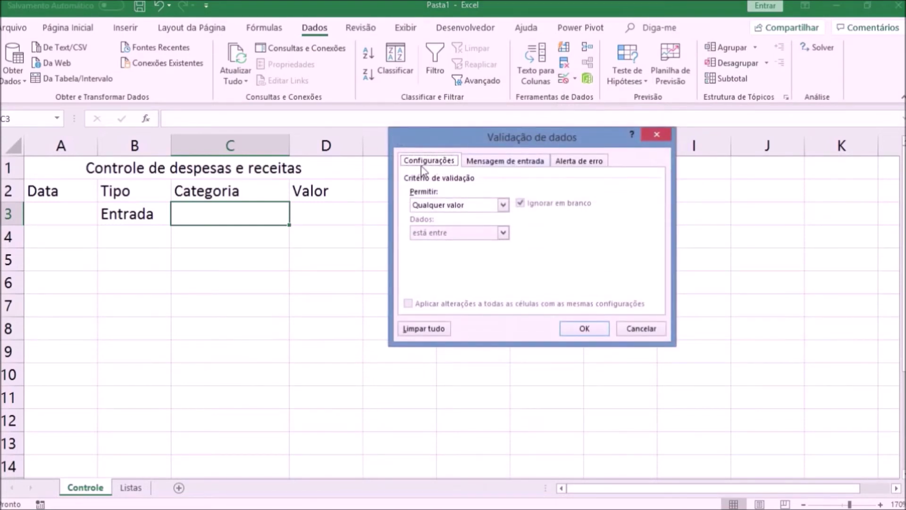
{"action": "left_click", "coordinate": [503, 207]}
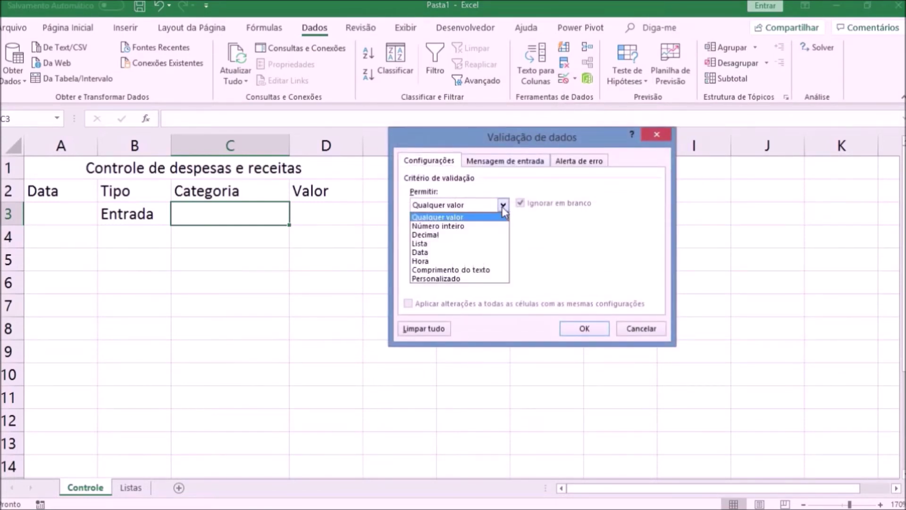
{"action": "left_click", "coordinate": [431, 244]}
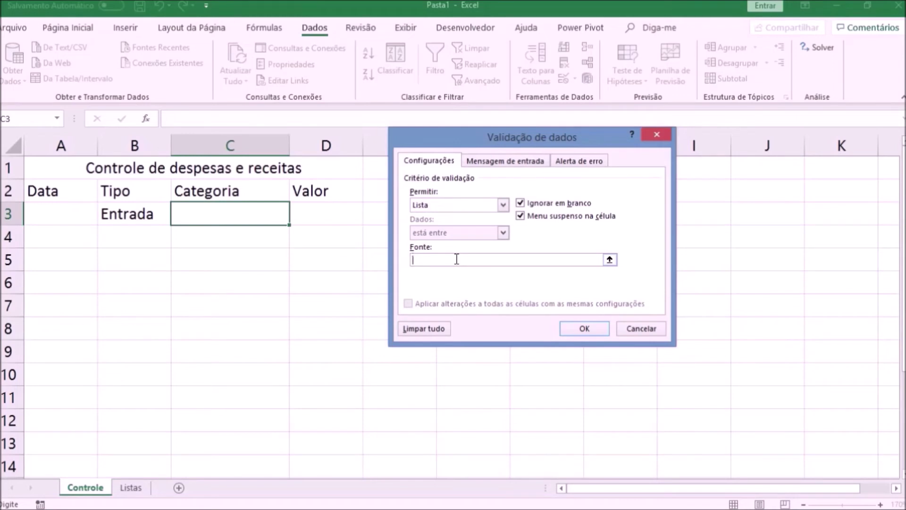
{"action": "type", "text": "=INDIRETO"}
{"action": "left_click", "coordinate": [439, 260]}
{"action": "left_click", "coordinate": [572, 330]}
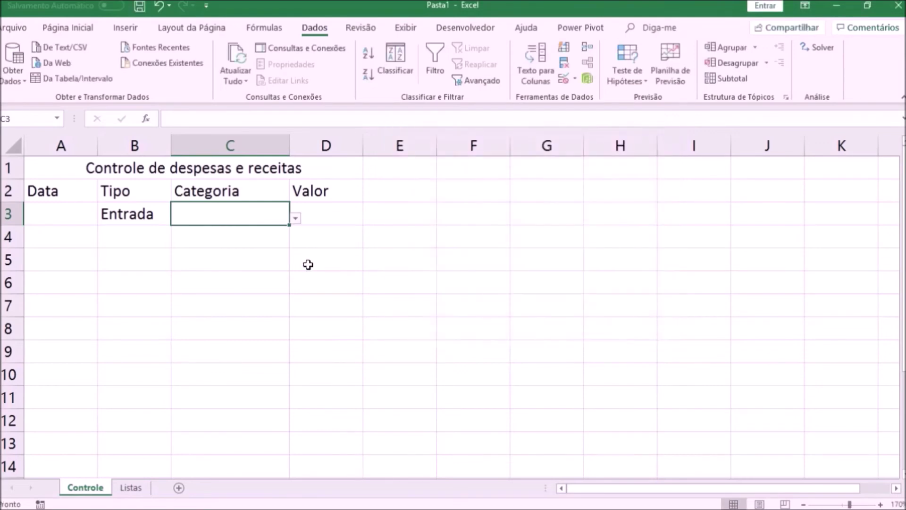
Choose Entrada as the Tipo in B3 and Salário as the Categoria in C3 from their dropdown lists
{"action": "left_click", "coordinate": [158, 217]}
{"action": "left_click", "coordinate": [176, 218]}
{"action": "left_click", "coordinate": [156, 231]}
{"action": "left_click", "coordinate": [245, 208]}
{"action": "left_click", "coordinate": [295, 218]}
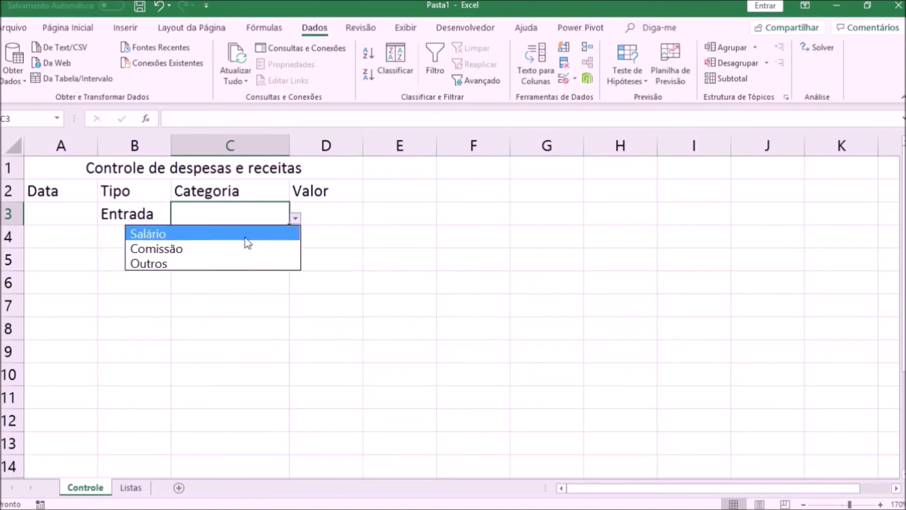
{"action": "left_click", "coordinate": [248, 243]}
Try Comissão and Outros as the Categoria in C3 and return the cell to Salário
{"action": "left_click", "coordinate": [295, 218]}
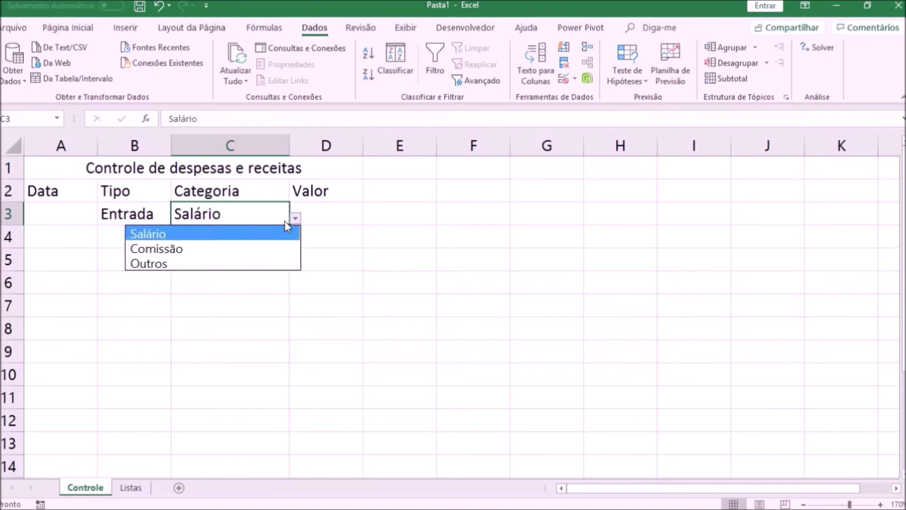
{"action": "left_click", "coordinate": [255, 249]}
{"action": "left_click", "coordinate": [295, 219]}
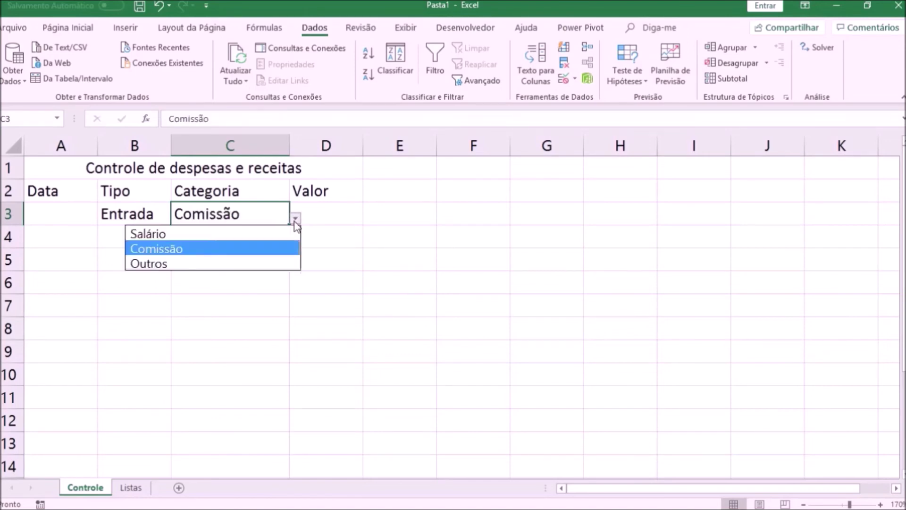
{"action": "left_click", "coordinate": [260, 263]}
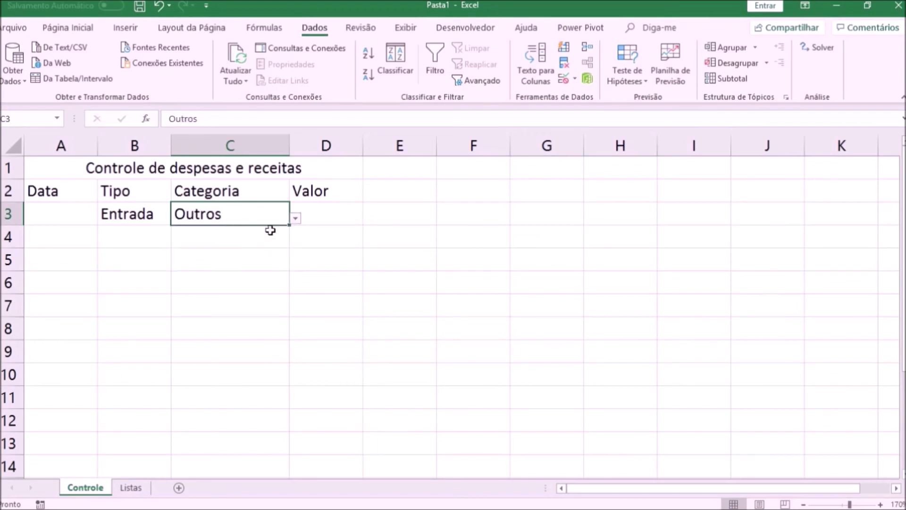
{"action": "left_click", "coordinate": [294, 218]}
{"action": "left_click", "coordinate": [264, 236]}
Complete the entry in row 3 with the Data 31/12/2019 in A3 and the Valor 2000 in D3
{"action": "left_click", "coordinate": [158, 214]}
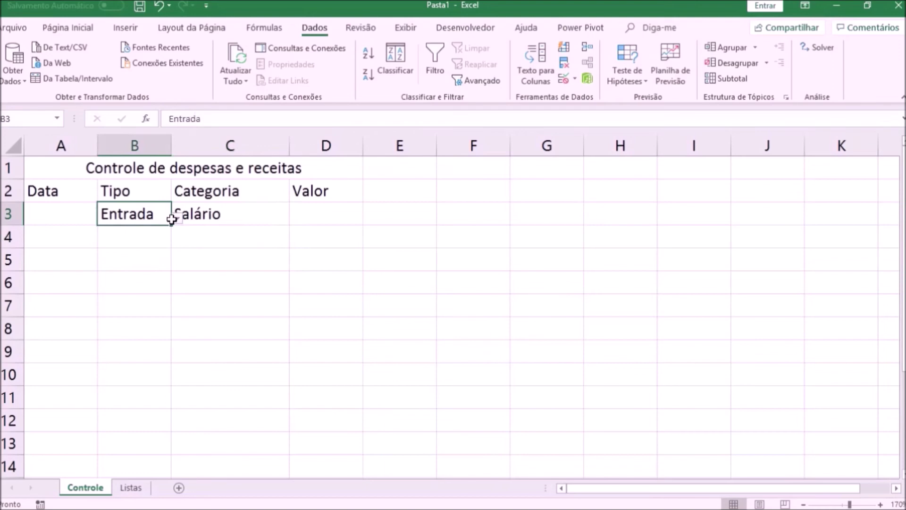
{"action": "left_click", "coordinate": [78, 215]}
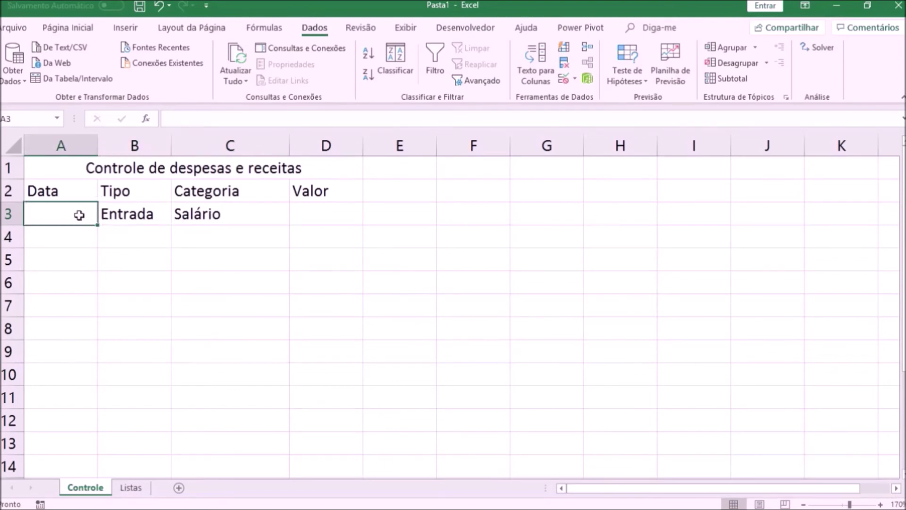
{"action": "type", "text": "31/12/2019"}
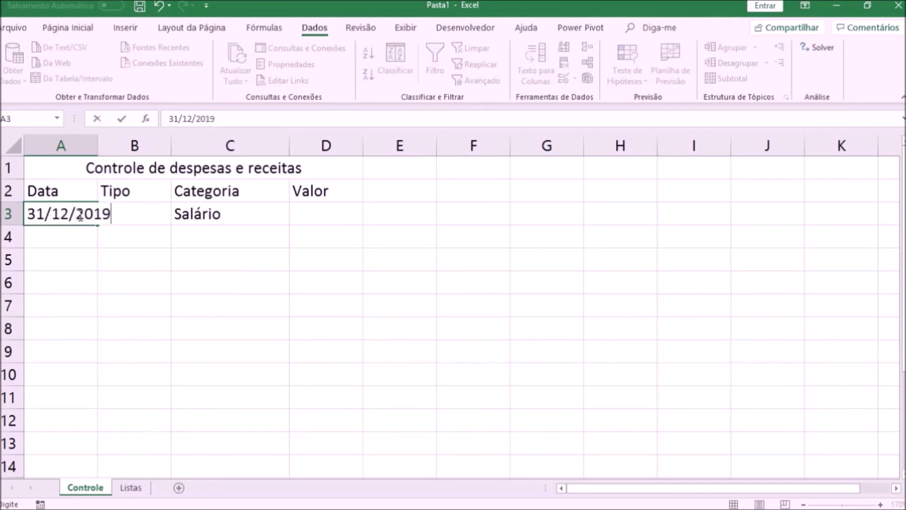
{"action": "key", "text": "Return"}
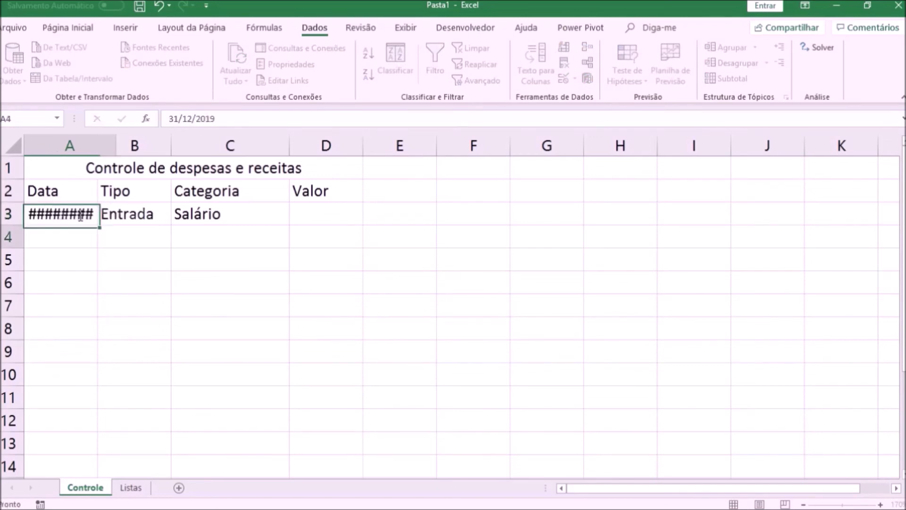
{"action": "left_click", "coordinate": [159, 213]}
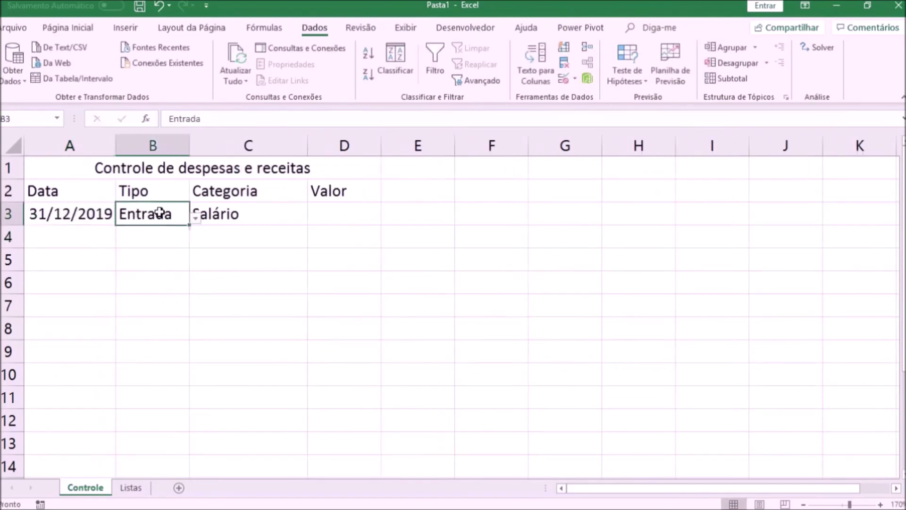
{"action": "left_click", "coordinate": [232, 213]}
{"action": "left_click", "coordinate": [353, 214]}
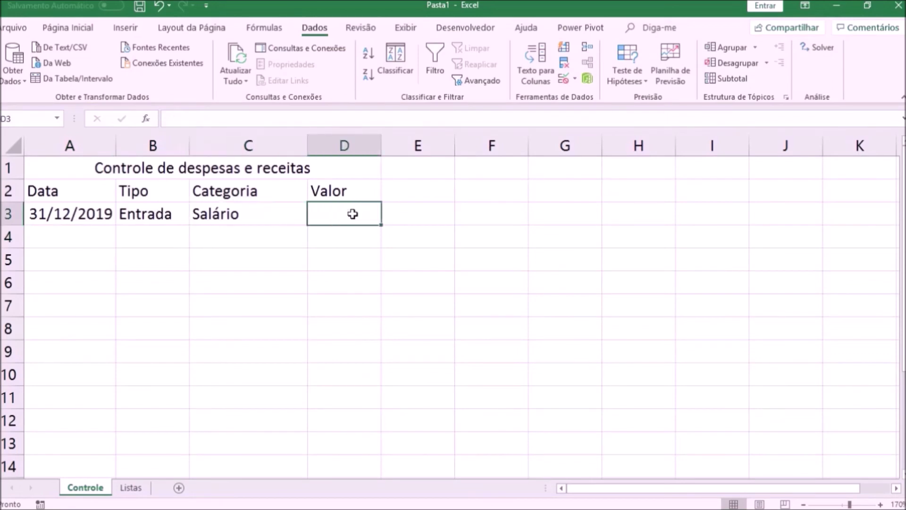
{"action": "type", "text": "2000"}
{"action": "key", "text": "Return"}
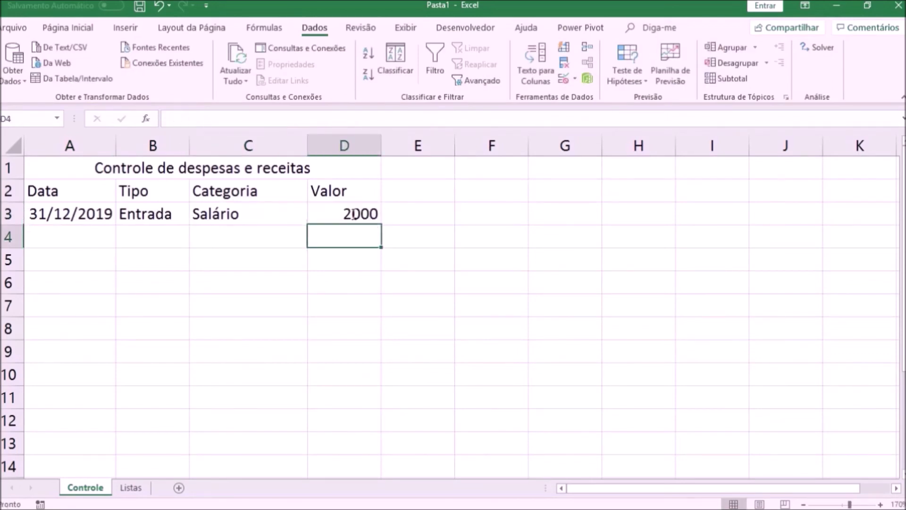
Start a second entry in row 4 with the Data 31/12/2019 in A4
{"action": "left_click", "coordinate": [91, 237]}
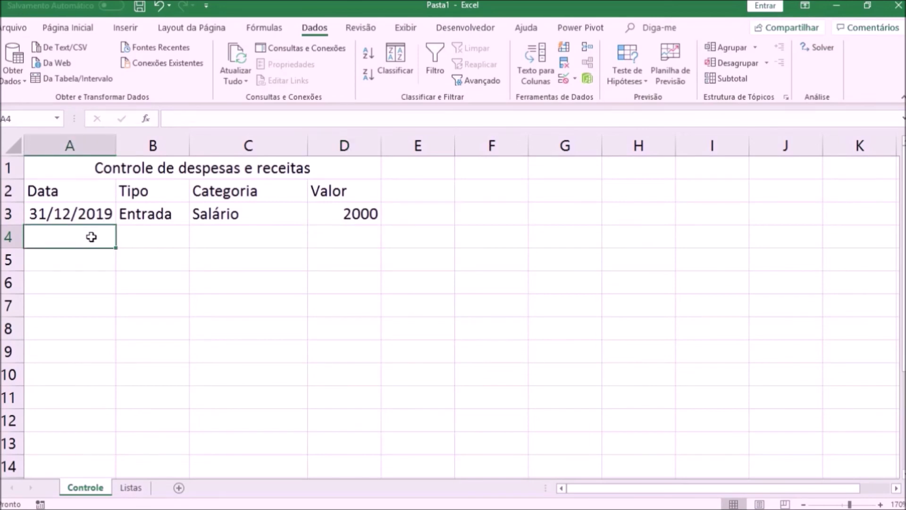
{"action": "type", "text": "31"}
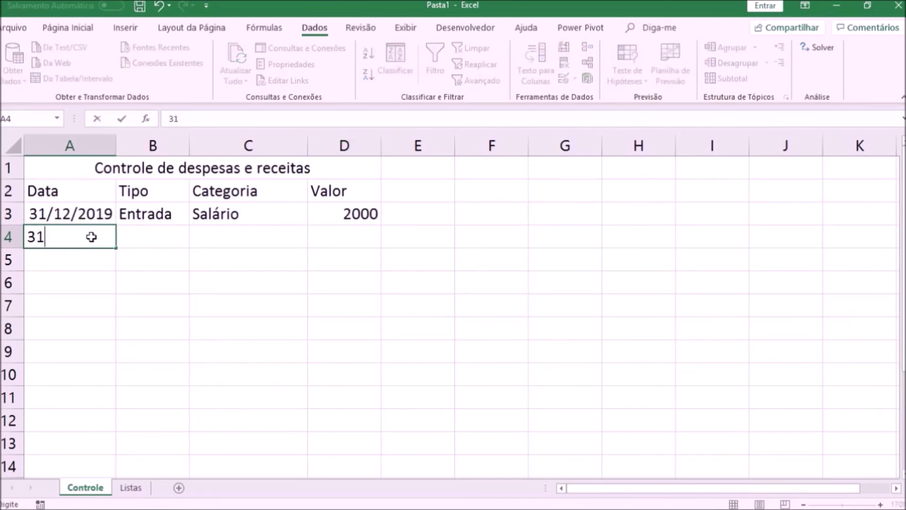
{"action": "type", "text": "/12/2019"}
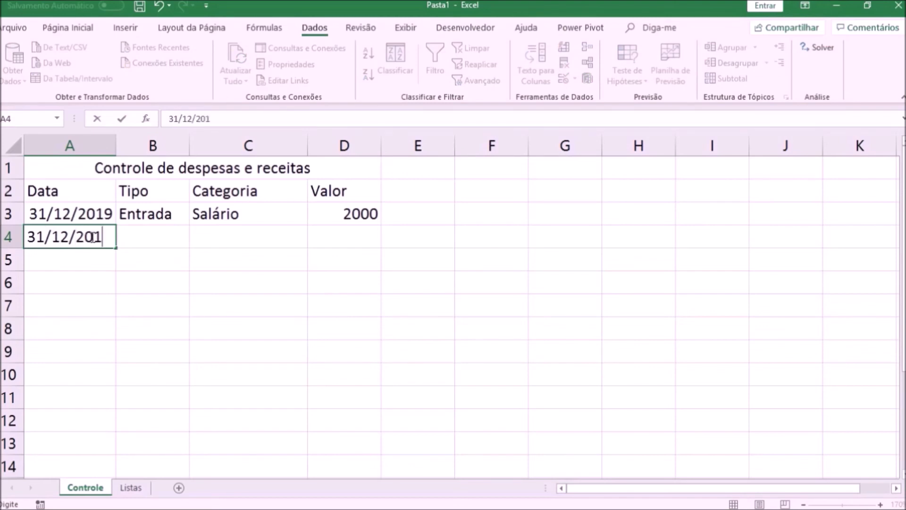
{"action": "key", "text": "Tab"}
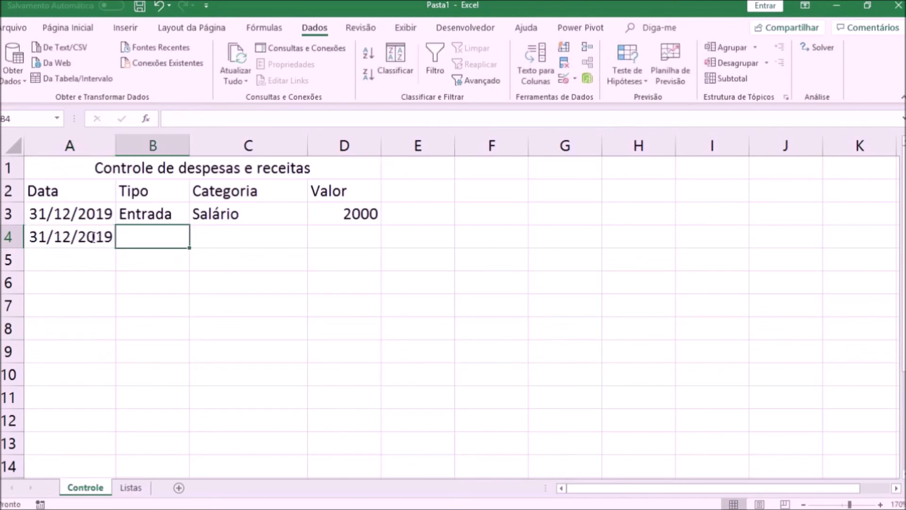
Check whether B4, C4 and D4 have dropdown lists like the Tipo cell B3
{"action": "left_click", "coordinate": [183, 210]}
{"action": "left_click", "coordinate": [197, 221]}
{"action": "left_click", "coordinate": [196, 218]}
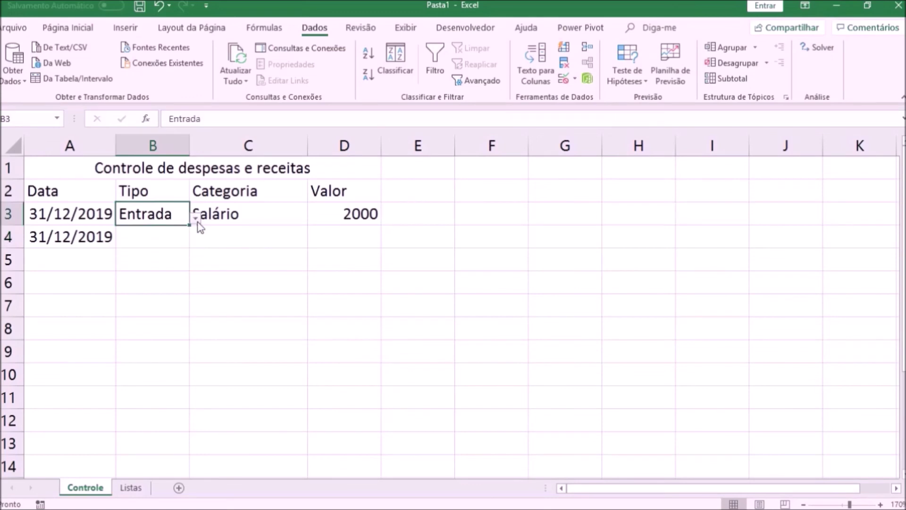
{"action": "left_click", "coordinate": [178, 239]}
{"action": "left_click", "coordinate": [215, 240]}
{"action": "left_click", "coordinate": [320, 237]}
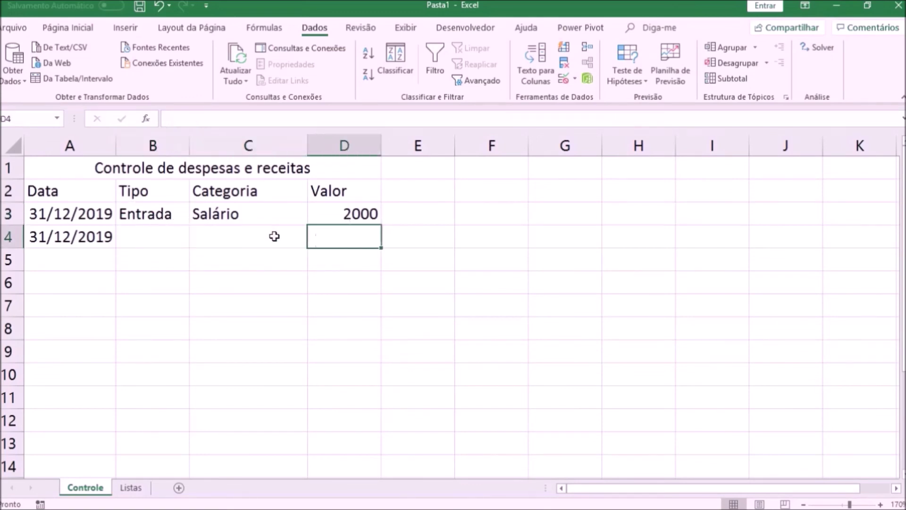
{"action": "left_click", "coordinate": [167, 213]}
{"action": "left_click", "coordinate": [149, 242]}
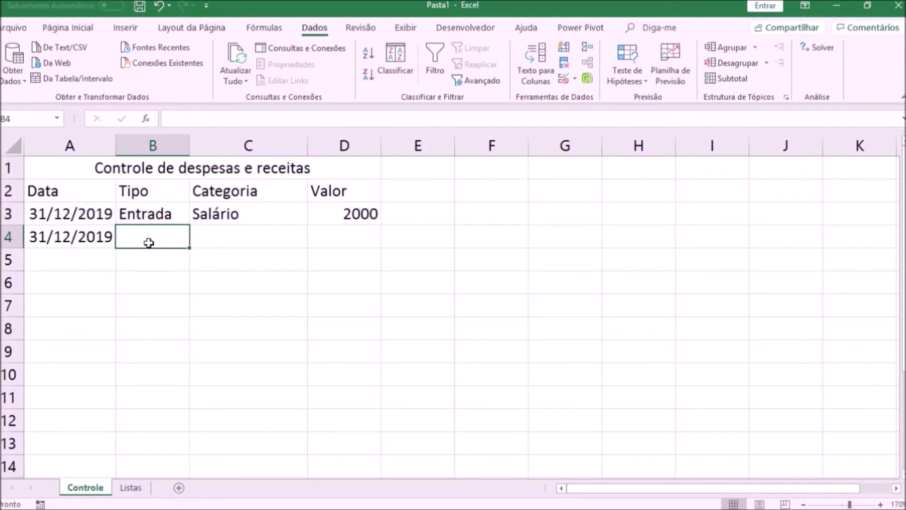
{"action": "left_click", "coordinate": [206, 238]}
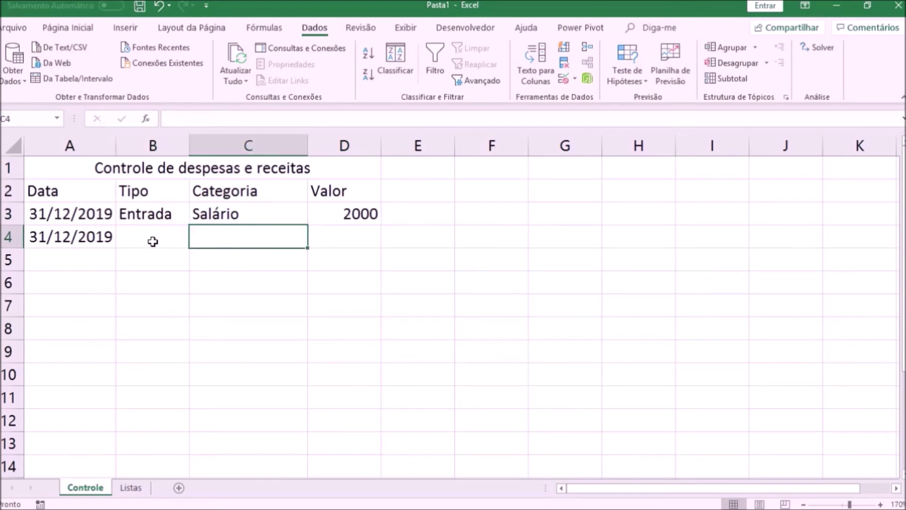
{"action": "left_click", "coordinate": [156, 240]}
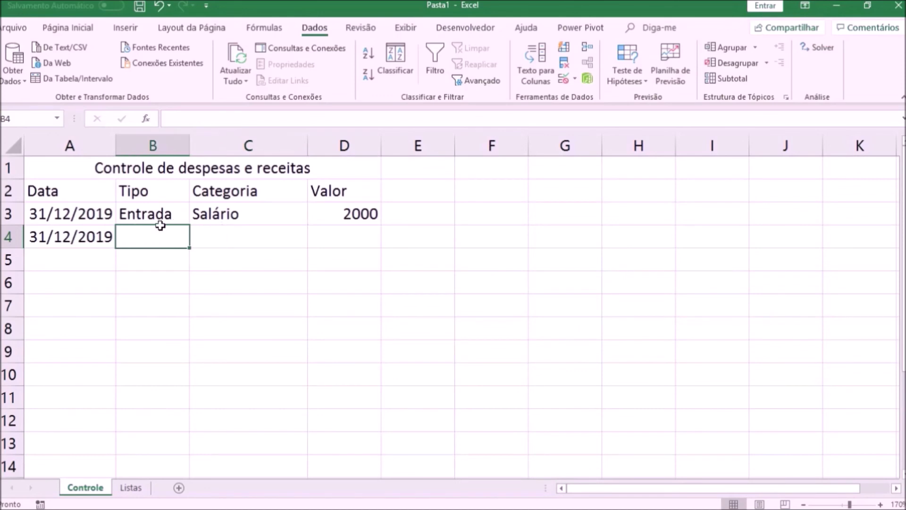
Copy the Tipo dropdown from B3 and the Categoria dropdown from C3 down through row 6
{"action": "left_click", "coordinate": [160, 224]}
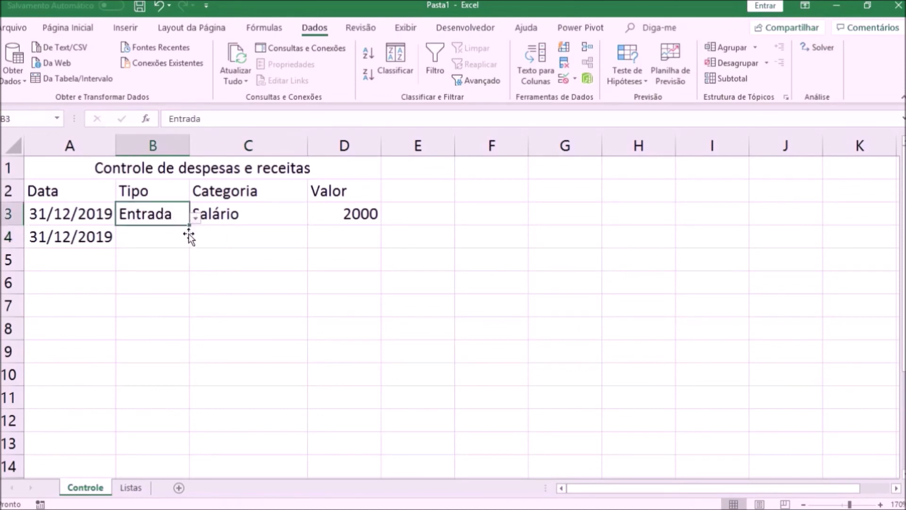
{"action": "left_click_drag", "start_coordinate": [188, 227], "coordinate": [188, 291]}
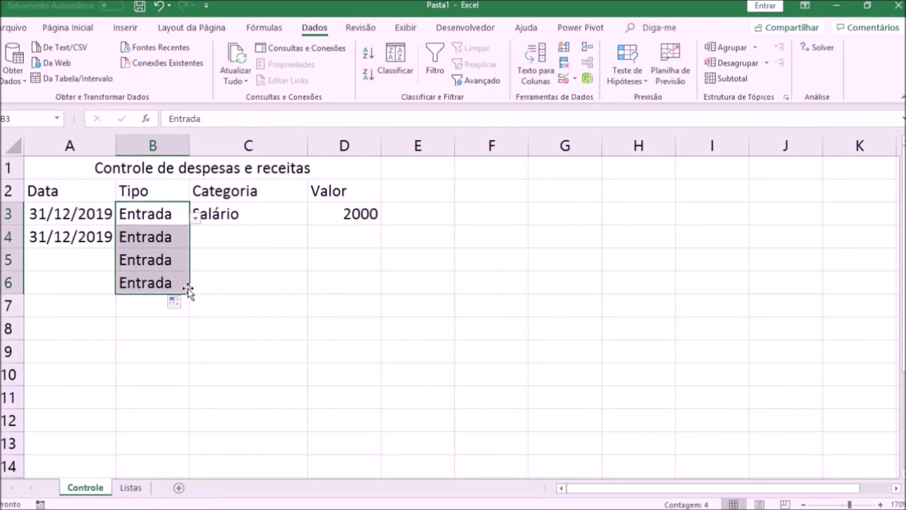
{"action": "left_click", "coordinate": [227, 242]}
{"action": "left_click", "coordinate": [267, 216]}
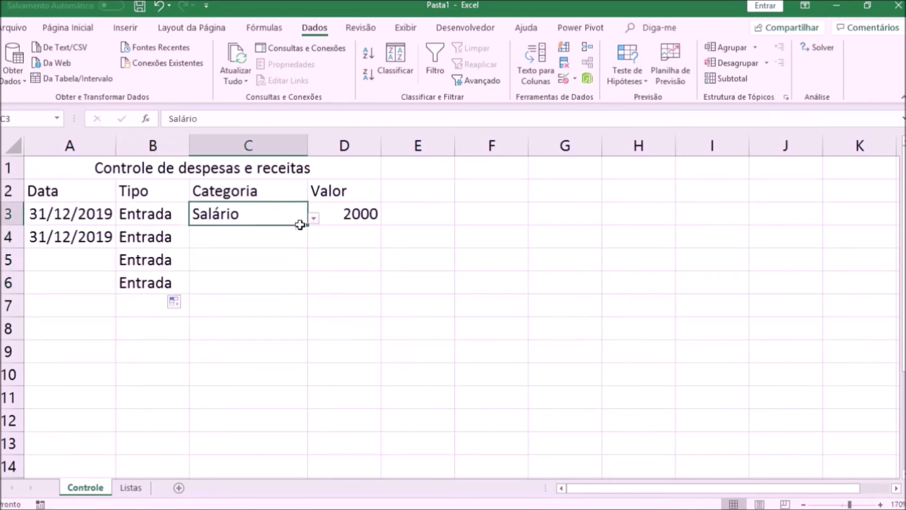
{"action": "left_click_drag", "start_coordinate": [307, 225], "coordinate": [299, 288]}
Set the Tipo in B4 to Saída and view the Categoria options offered in C4
{"action": "left_click", "coordinate": [166, 237]}
{"action": "left_click", "coordinate": [221, 236]}
{"action": "left_click", "coordinate": [155, 237]}
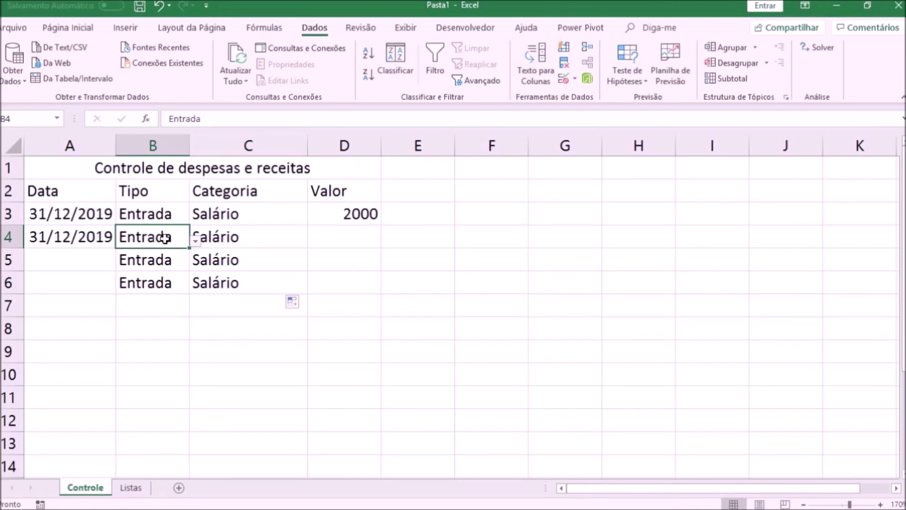
{"action": "left_click", "coordinate": [194, 242]}
{"action": "left_click", "coordinate": [162, 269]}
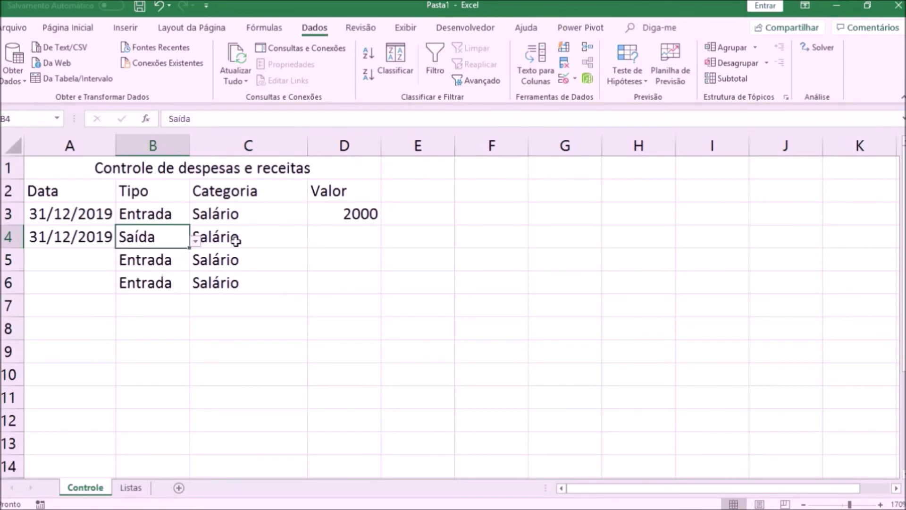
{"action": "left_click", "coordinate": [274, 240]}
{"action": "left_click", "coordinate": [314, 242]}
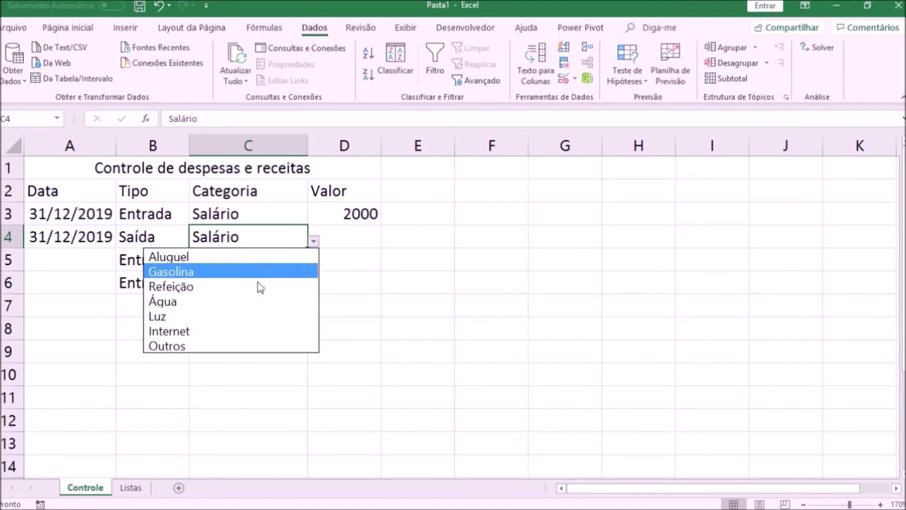
Switch the Tipo in B4 back to Entrada and view the Categoria options in C4 again
{"action": "left_click", "coordinate": [182, 239]}
{"action": "left_click", "coordinate": [179, 238]}
{"action": "left_click", "coordinate": [193, 241]}
{"action": "left_click", "coordinate": [178, 258]}
{"action": "left_click", "coordinate": [305, 241]}
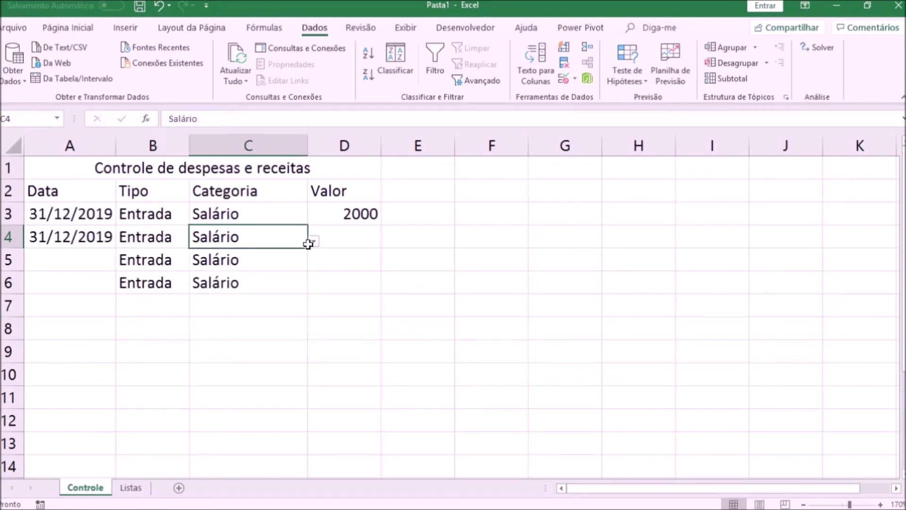
{"action": "left_click", "coordinate": [314, 242]}
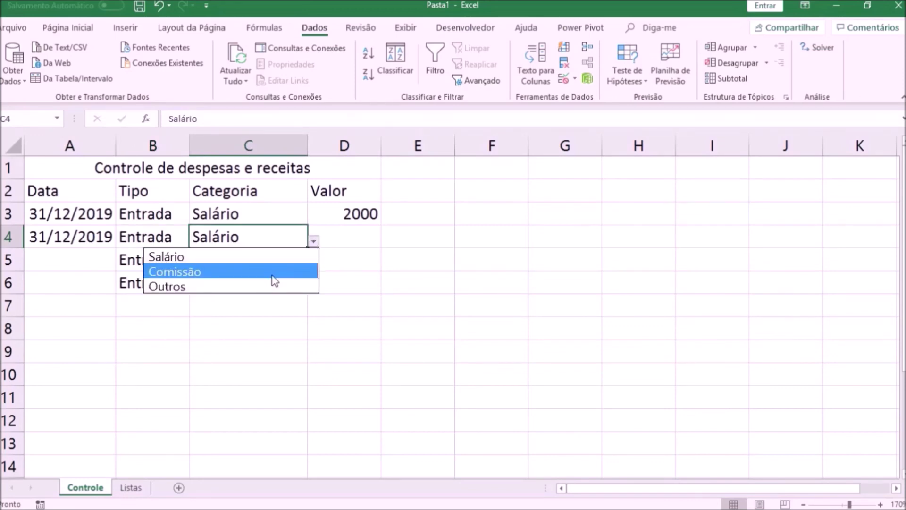
Choose Saída as the Tipo in B4 and Internet as the Categoria in C4 from their dropdown lists
{"action": "left_click", "coordinate": [179, 237]}
{"action": "left_click", "coordinate": [187, 238]}
{"action": "left_click", "coordinate": [194, 240]}
{"action": "left_click", "coordinate": [188, 269]}
{"action": "left_click", "coordinate": [302, 240]}
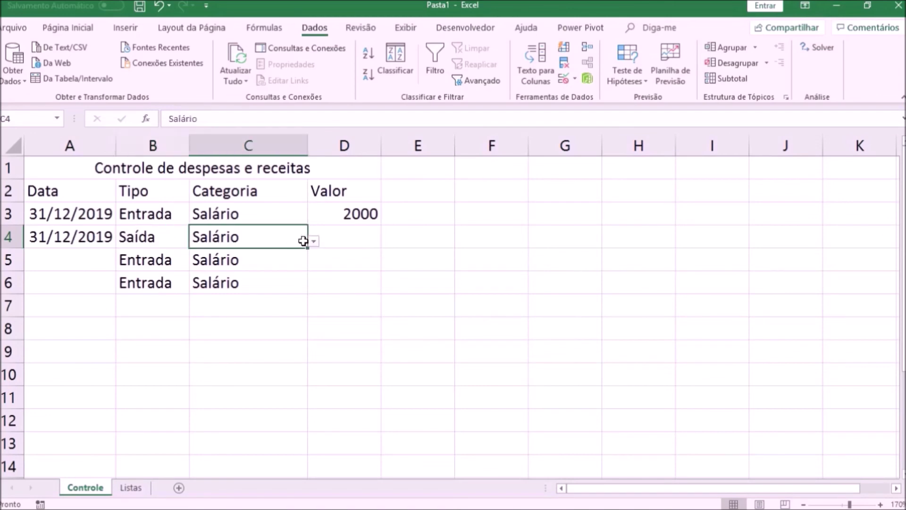
{"action": "left_click", "coordinate": [313, 241]}
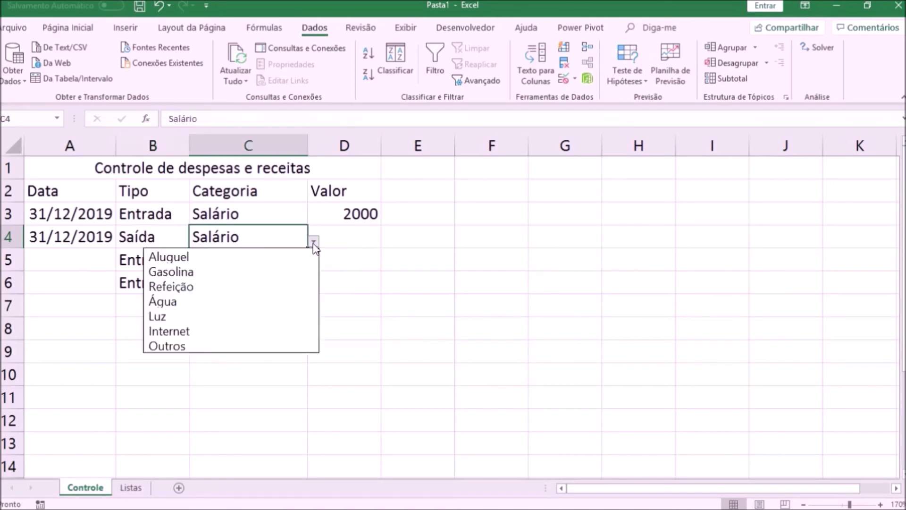
{"action": "left_click", "coordinate": [249, 331]}
Enter the Valor 70 in D4 for the Internet expense
{"action": "left_click", "coordinate": [346, 241]}
{"action": "type", "text": "70"}
{"action": "key", "text": "Return"}
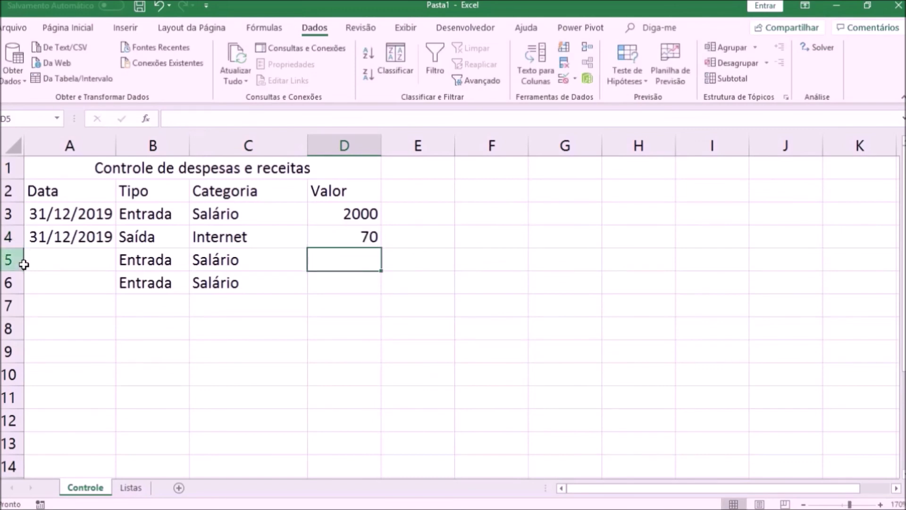
Select the Data cell A4 of the Internet expense entry
{"action": "left_click", "coordinate": [47, 259]}
{"action": "left_click", "coordinate": [70, 237]}
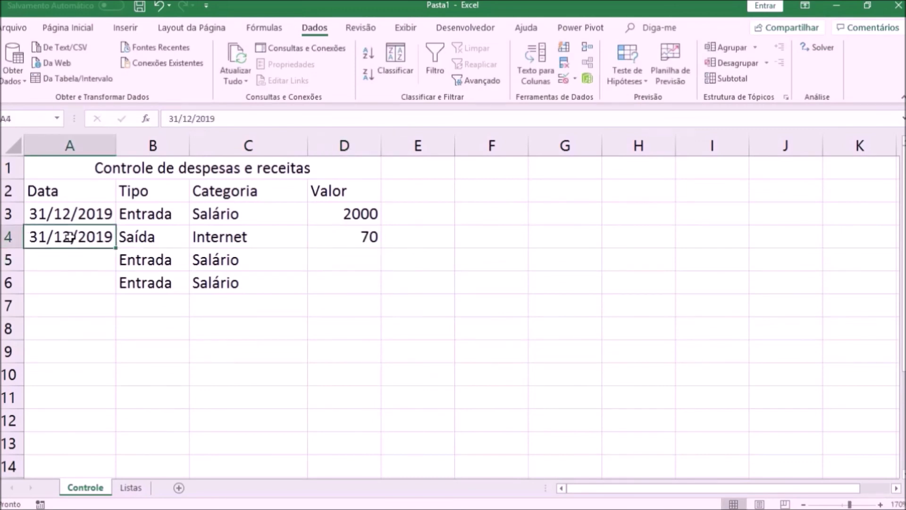